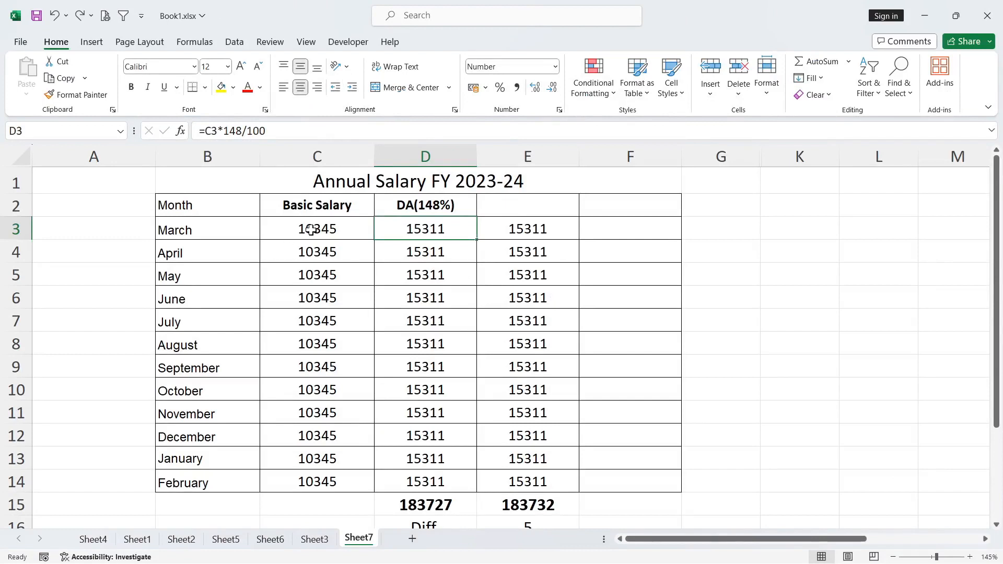
# - Examine the March basic salary and DA formula in row 3, plus the comparison values in column E
pyautogui.click(329, 233)
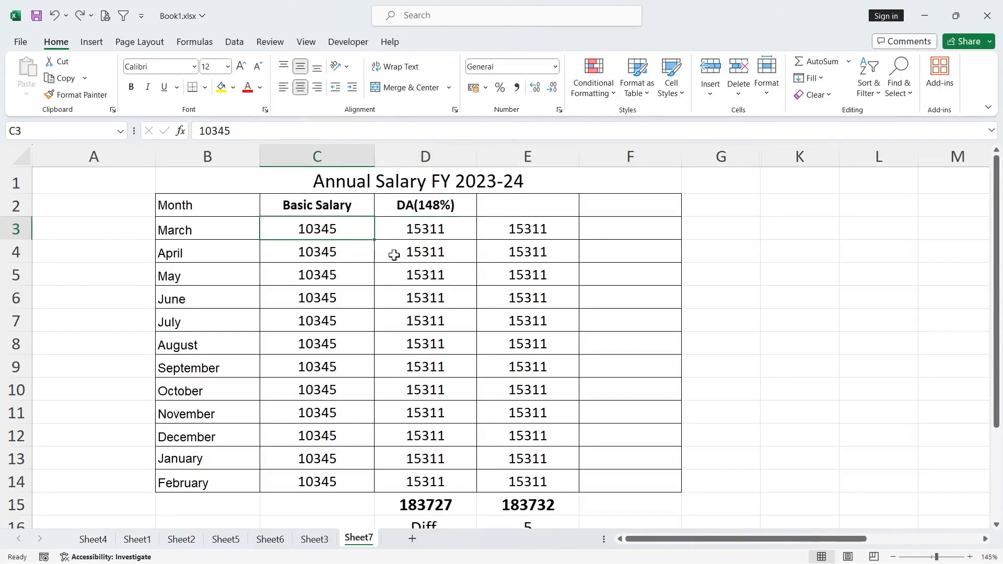
pyautogui.click(422, 230)
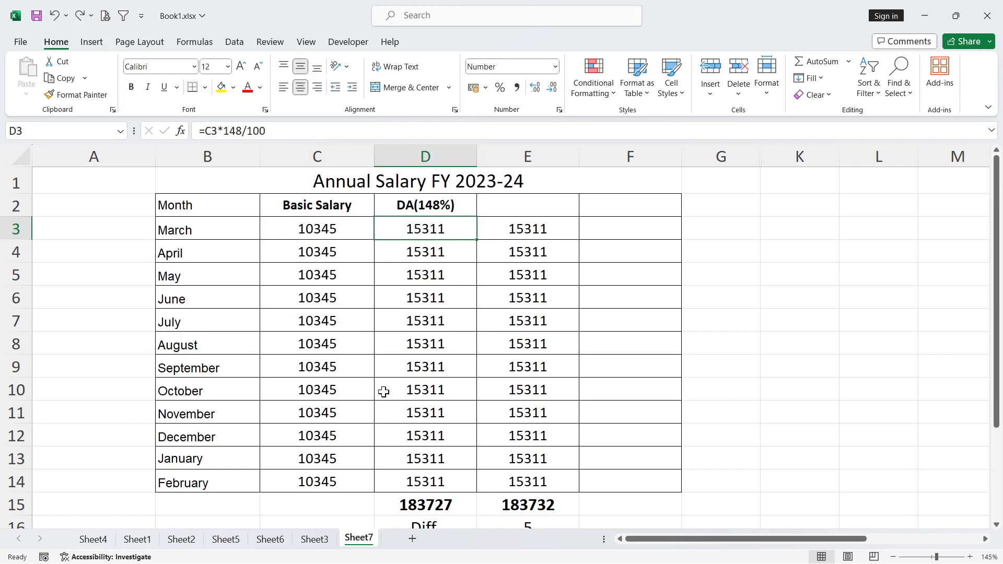
pyautogui.click(516, 232)
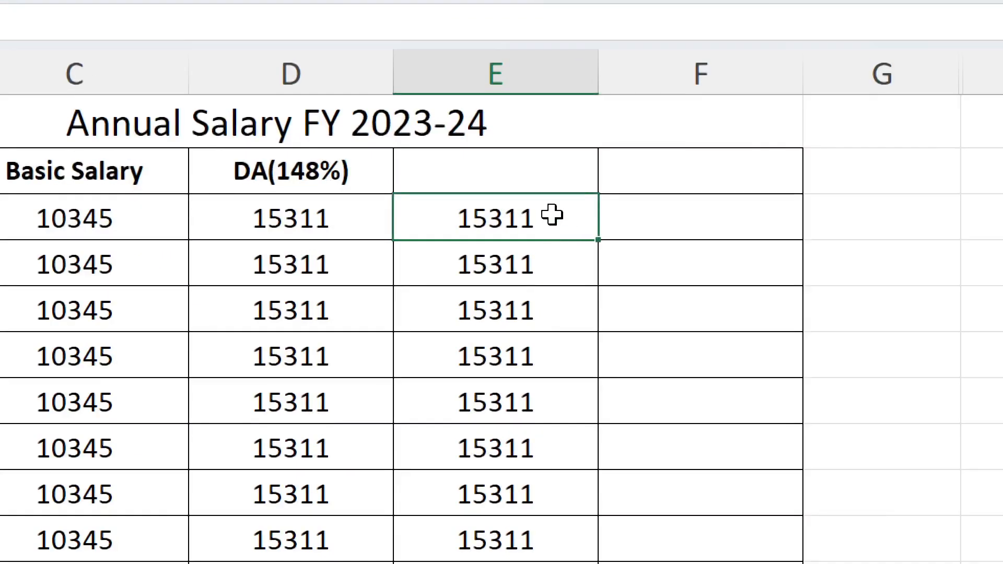
pyautogui.moveTo(556, 228); pyautogui.dragTo(550, 366)
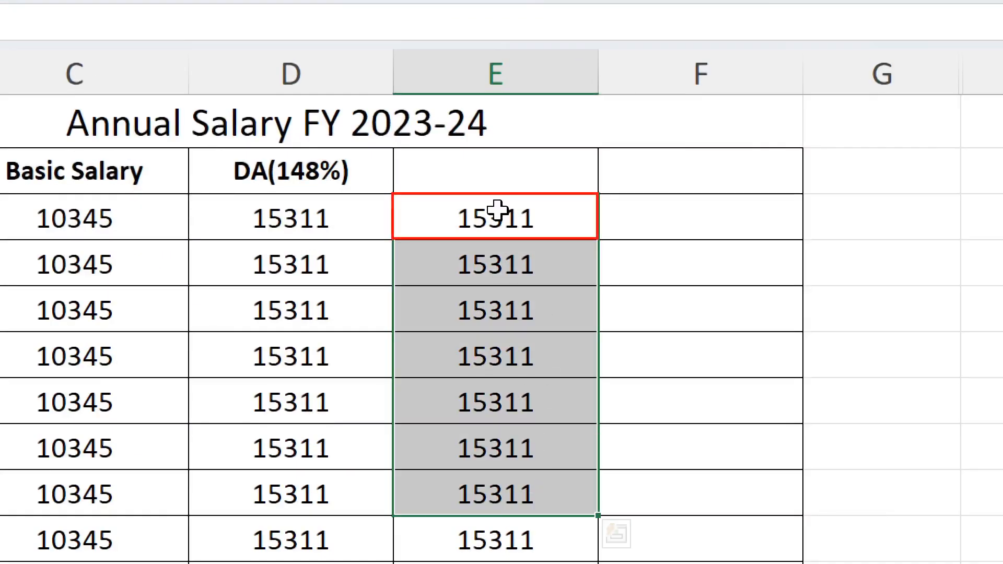
pyautogui.click(490, 218)
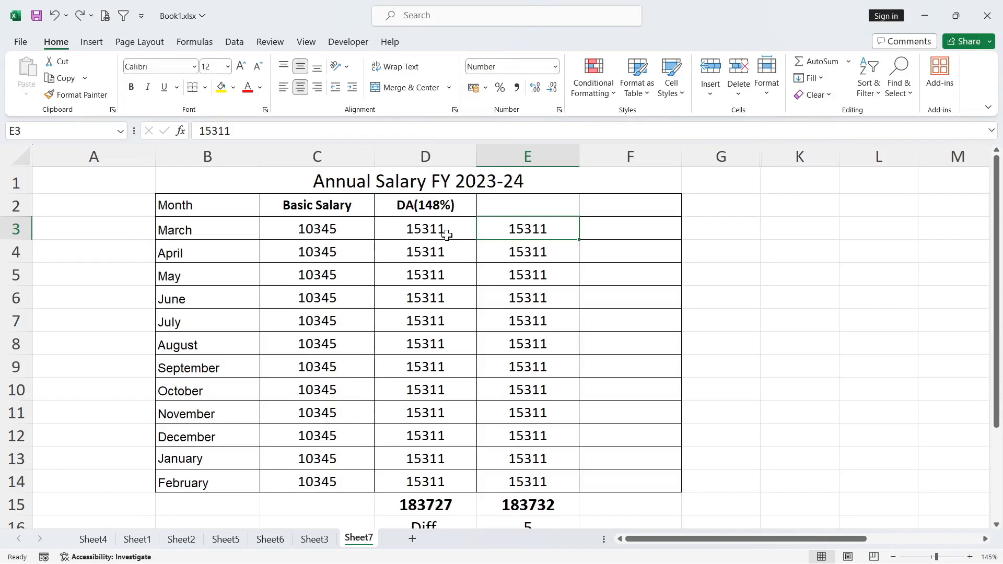
pyautogui.moveTo(447, 235); pyautogui.dragTo(428, 482)
pyautogui.click(522, 210)
pyautogui.moveTo(520, 225); pyautogui.dragTo(520, 453)
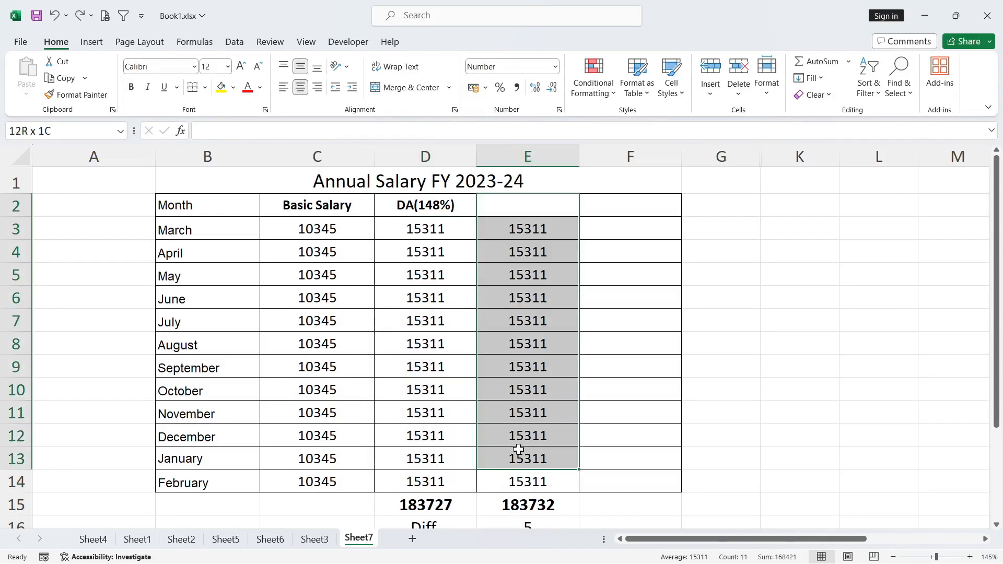
# - Compare the SUM totals in D15 and E15 and inspect the difference in E16
pyautogui.click(417, 506)
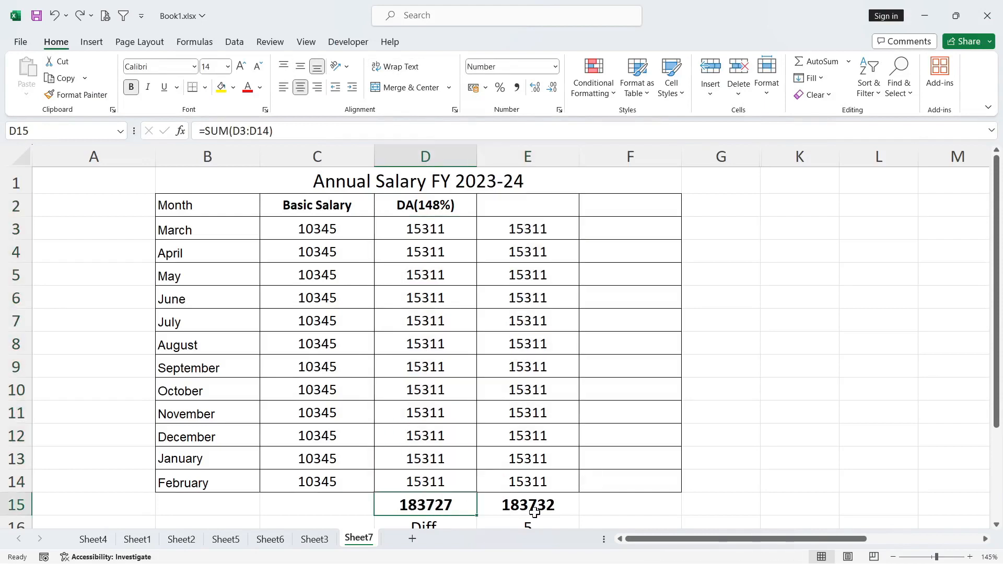
pyautogui.click(533, 507)
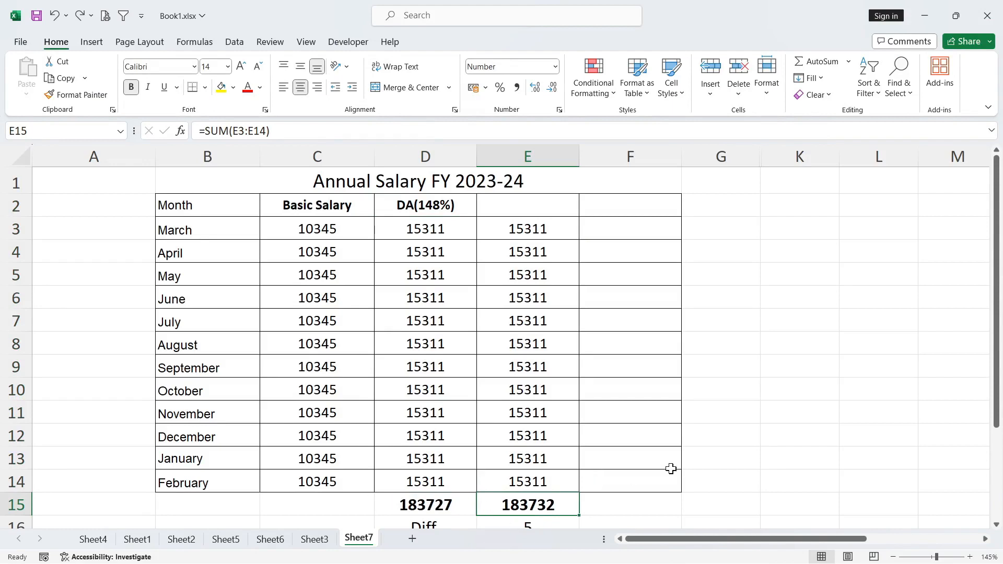
pyautogui.scroll(-1, 674, 468)
pyautogui.click(524, 453)
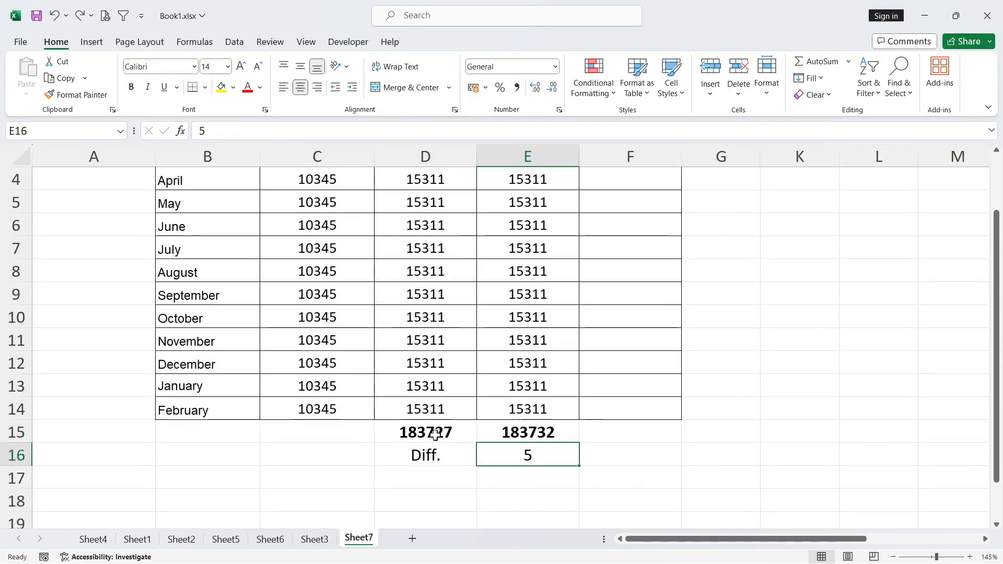
pyautogui.scroll(1, 456, 340)
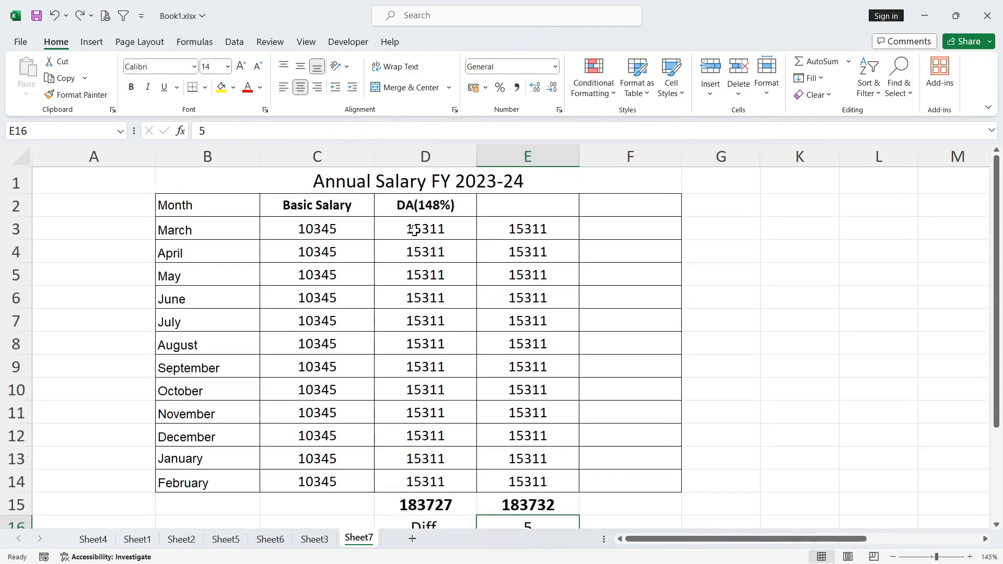
# - Show the DA(148%) values in D3:D14 with two decimal places
pyautogui.moveTo(414, 231); pyautogui.dragTo(415, 477)
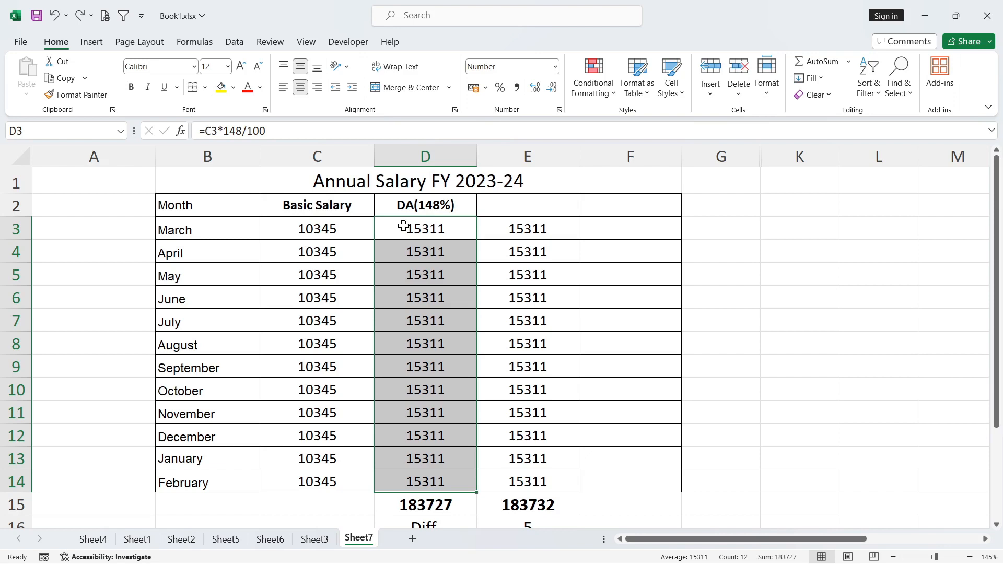
pyautogui.click(296, 221)
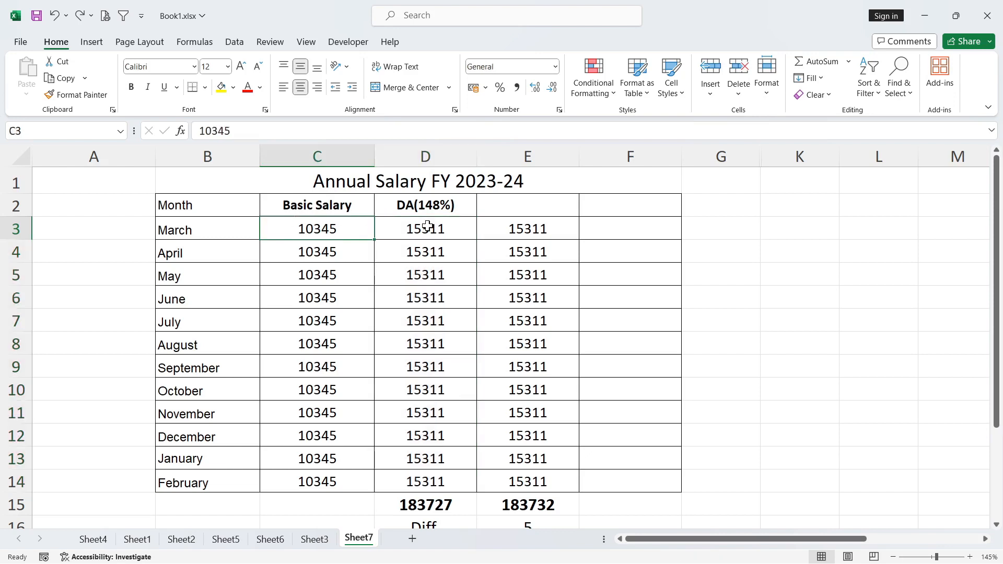
pyautogui.moveTo(427, 226); pyautogui.dragTo(434, 478)
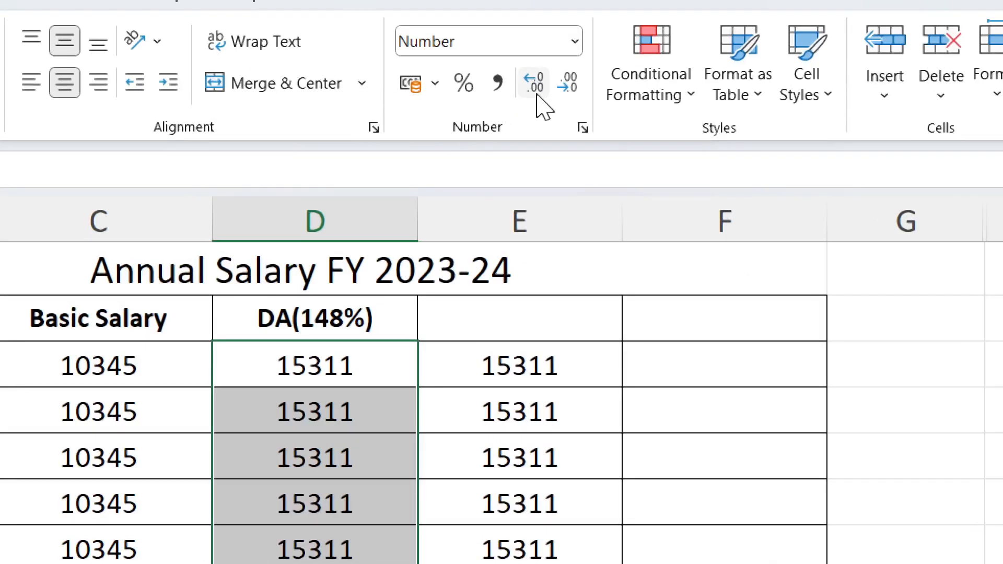
pyautogui.click(537, 94)
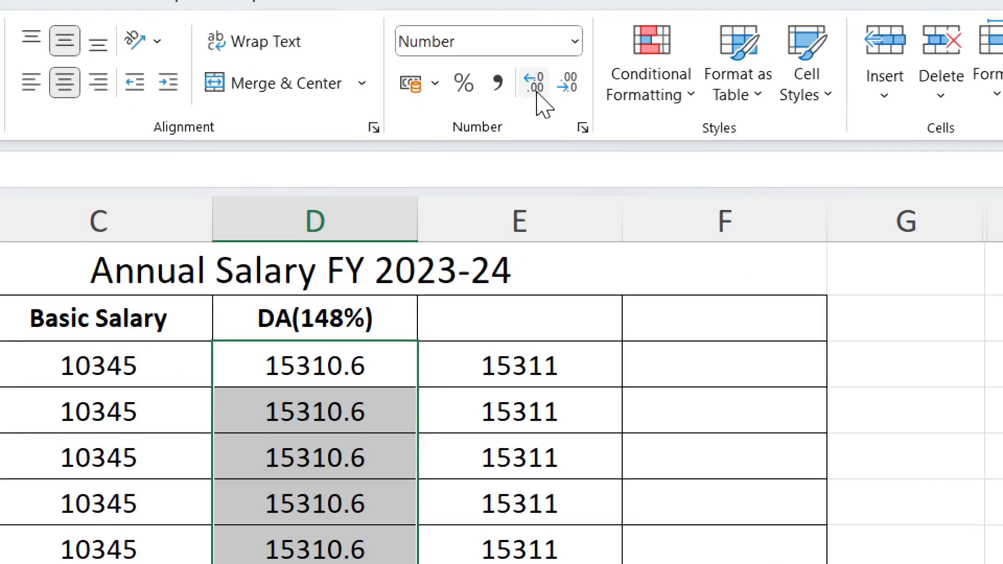
pyautogui.click(537, 94)
pyautogui.click(371, 348)
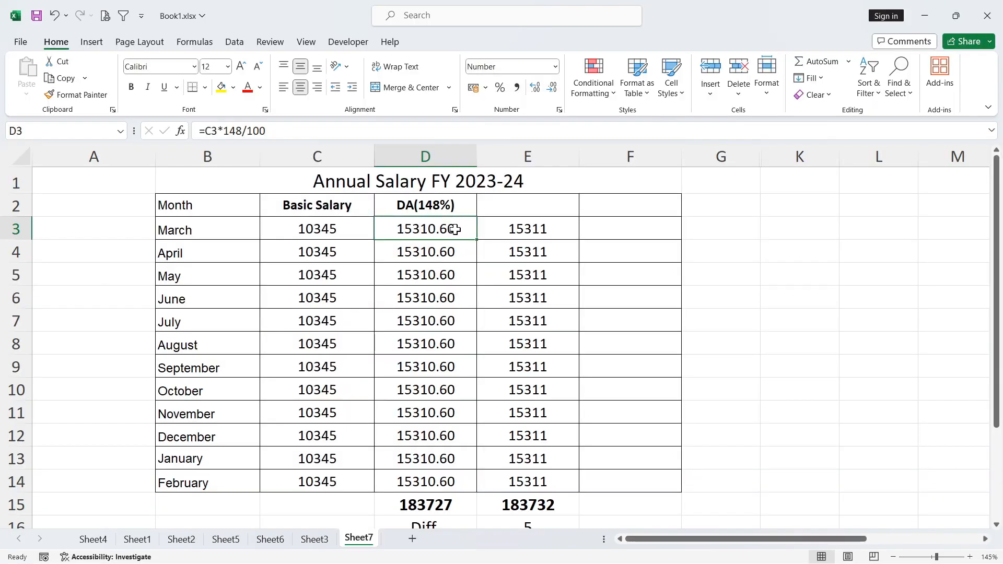
# - Compare the decimal DA values in D3:D14 and their total in D15 with the whole-number values in E3:E14
pyautogui.moveTo(455, 230); pyautogui.dragTo(454, 481)
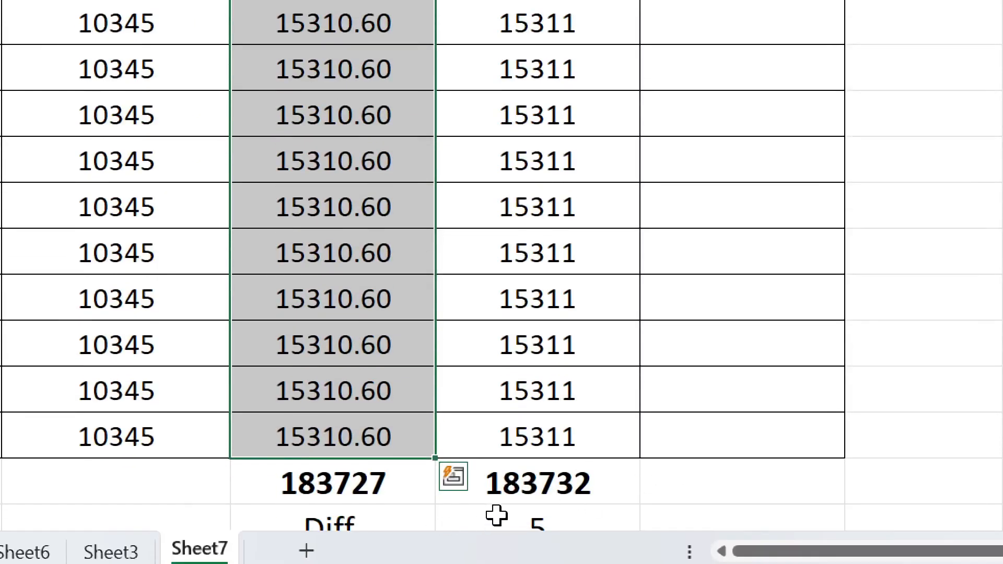
pyautogui.click(323, 485)
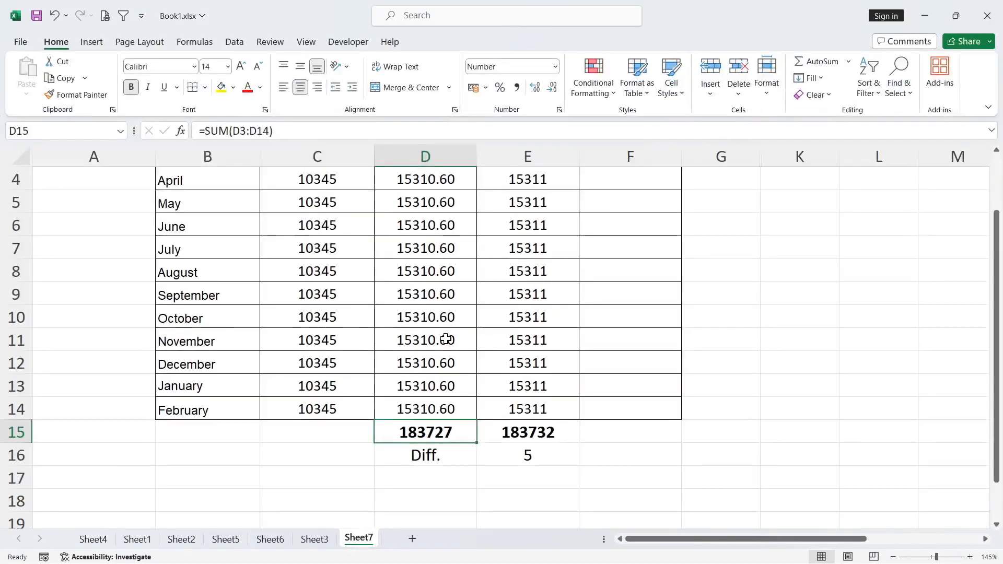
pyautogui.scroll(1, 374, 213)
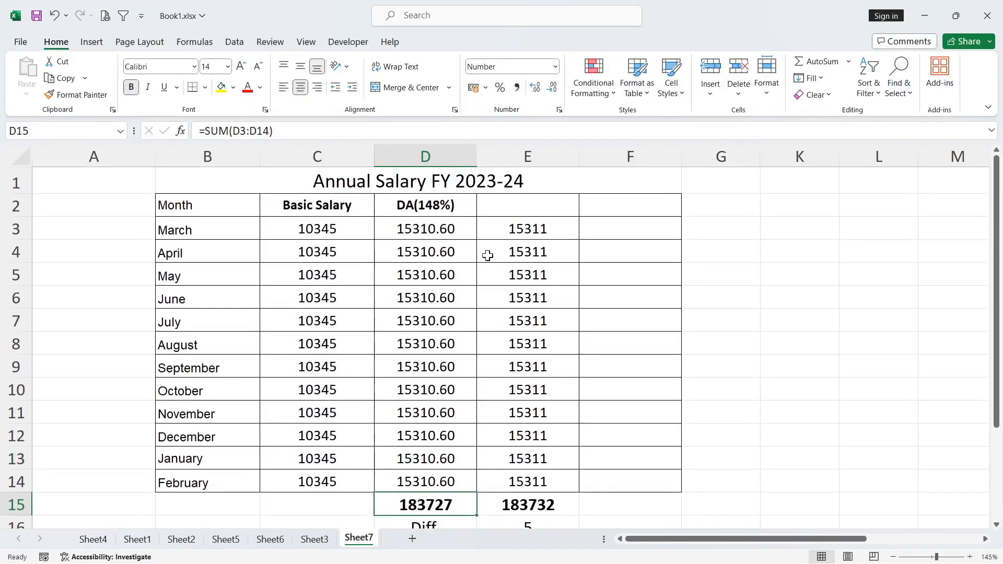
pyautogui.click(429, 230)
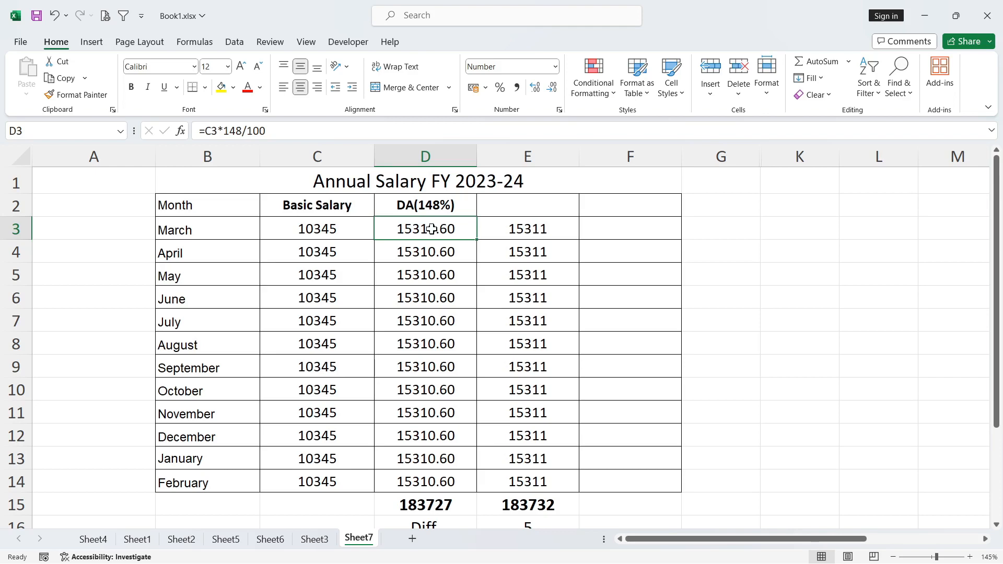
pyautogui.moveTo(536, 226); pyautogui.dragTo(535, 481)
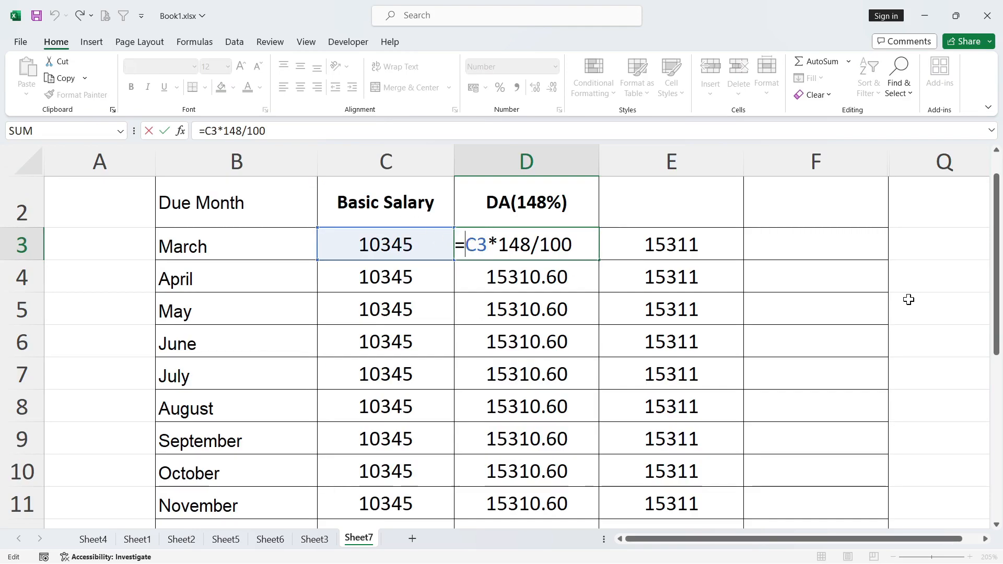
# - Wrap the March DA formula in D3 in a rounding function so it reads =ROUND(C3*148/100,0)
pyautogui.write('round(')
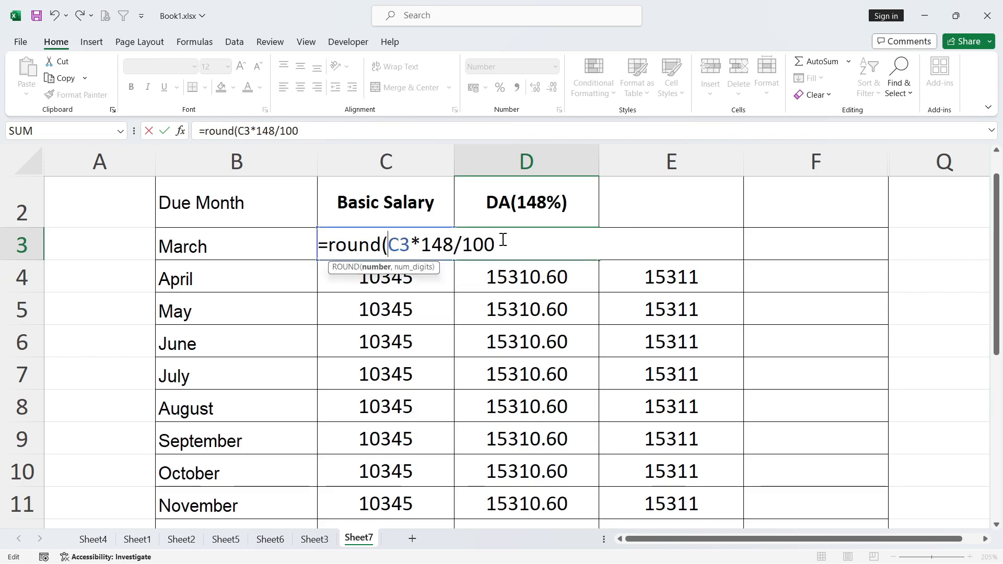
pyautogui.write(',')
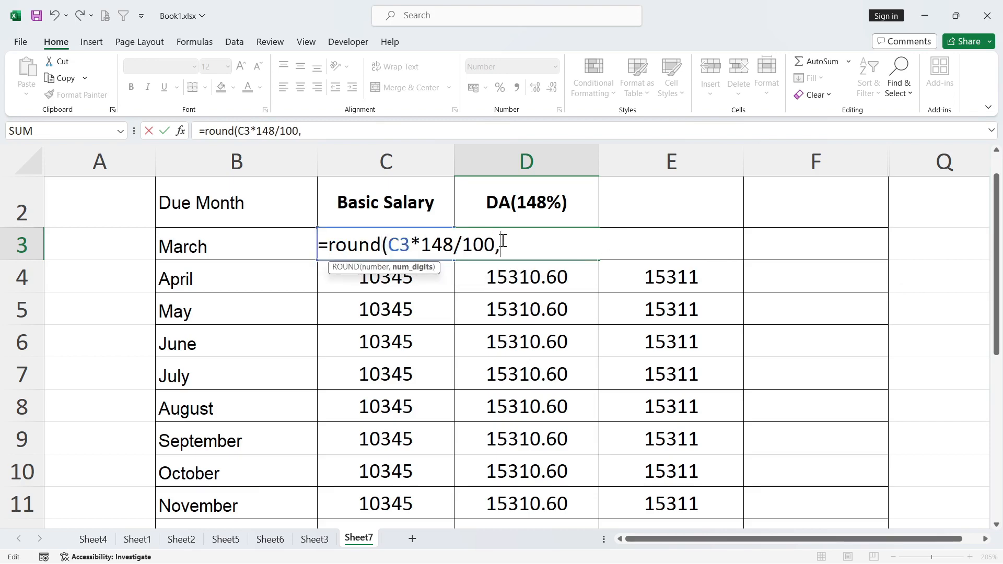
pyautogui.write('0)')
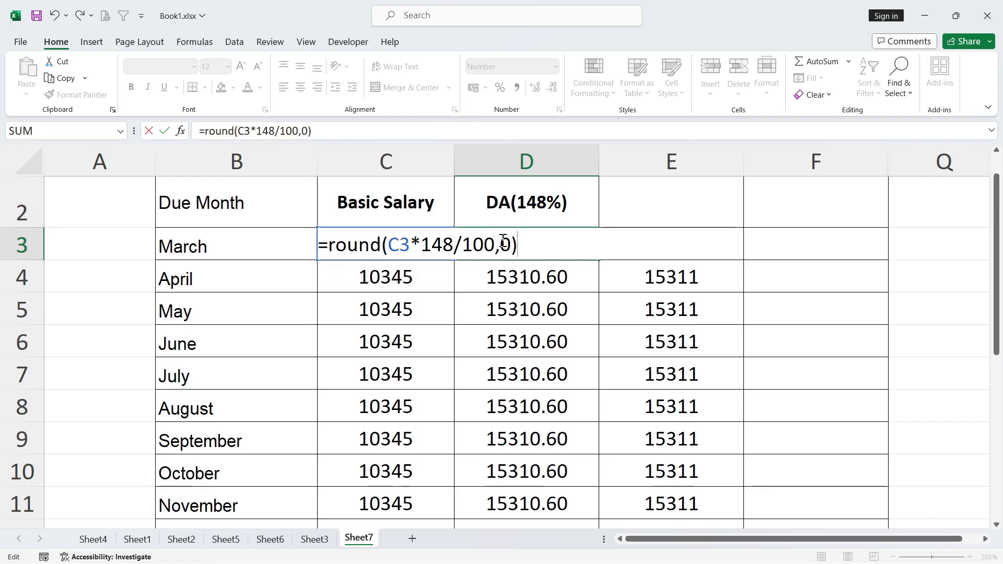
pyautogui.press('Return')
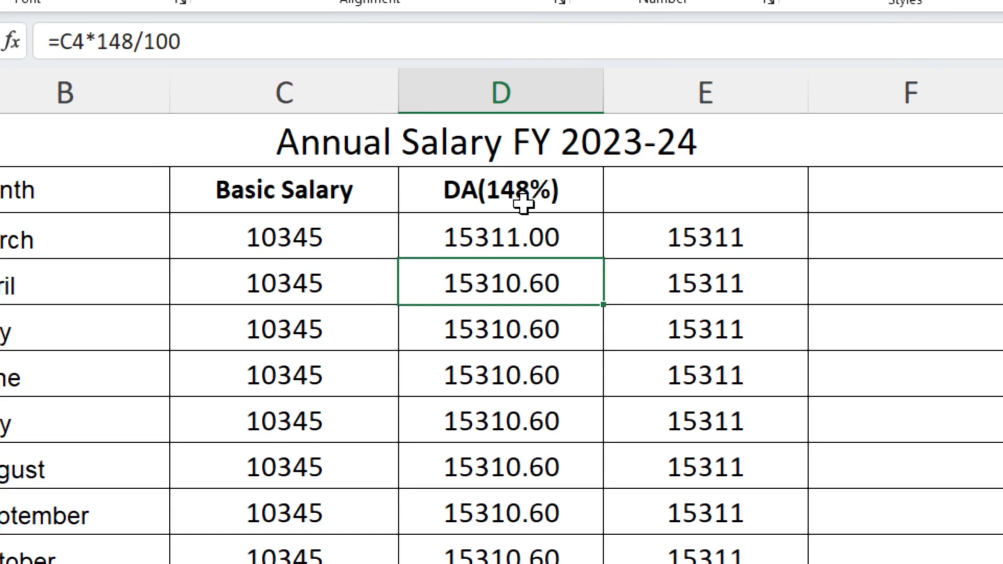
# - Fill the ROUND formula from D3 down through D14 and check the DA column and its total in D15
pyautogui.click(538, 244)
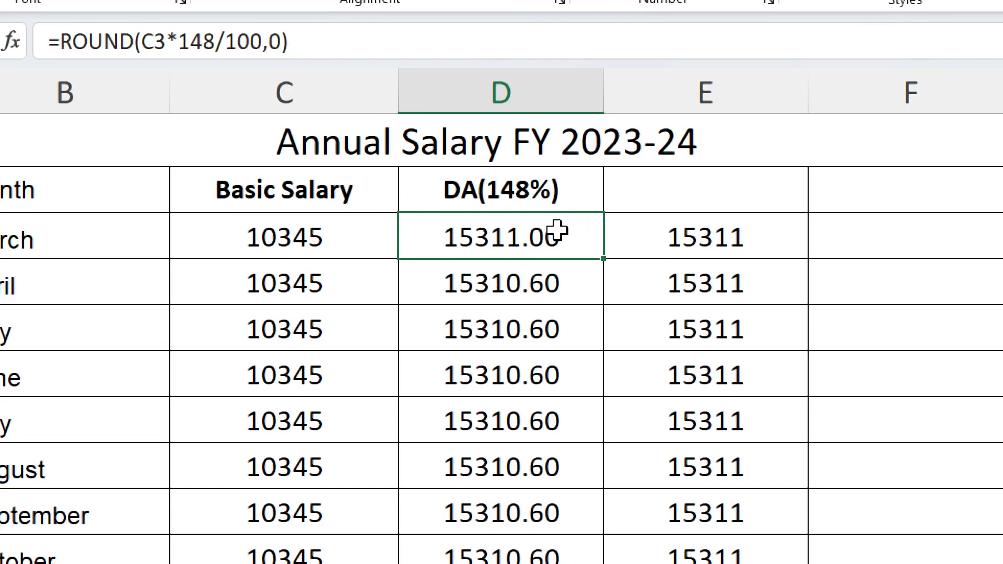
pyautogui.moveTo(604, 257); pyautogui.dragTo(572, 536)
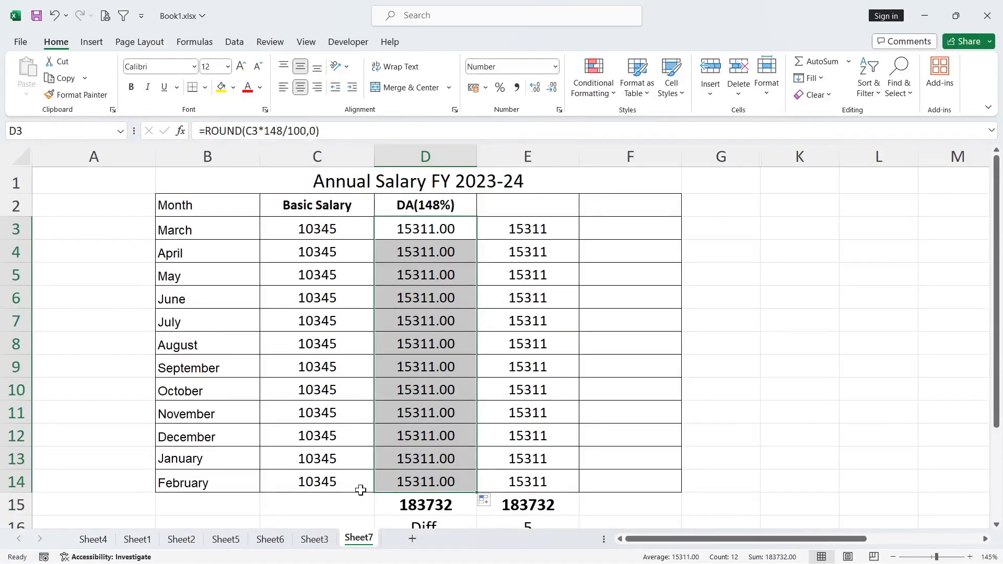
pyautogui.click(445, 505)
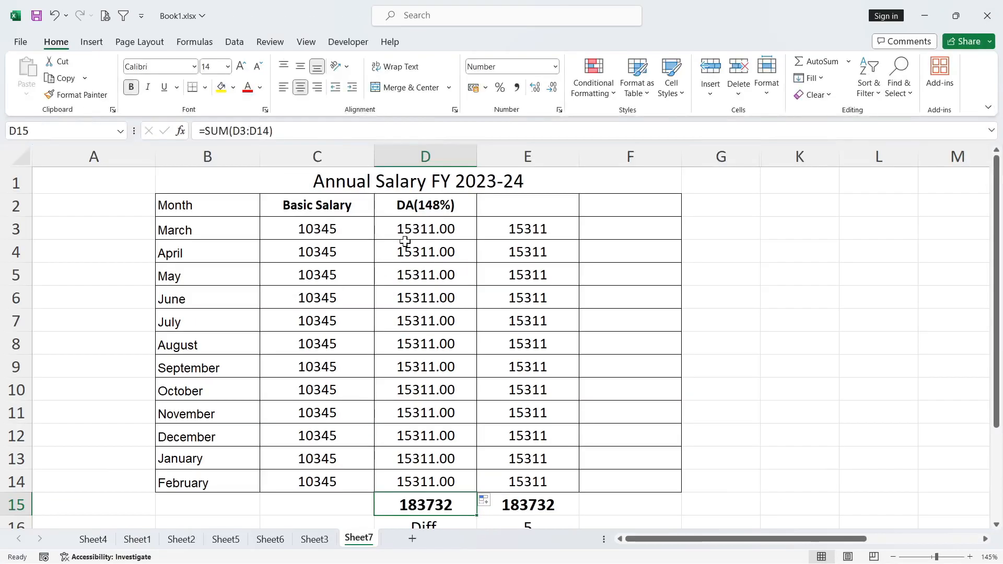
pyautogui.click(410, 228)
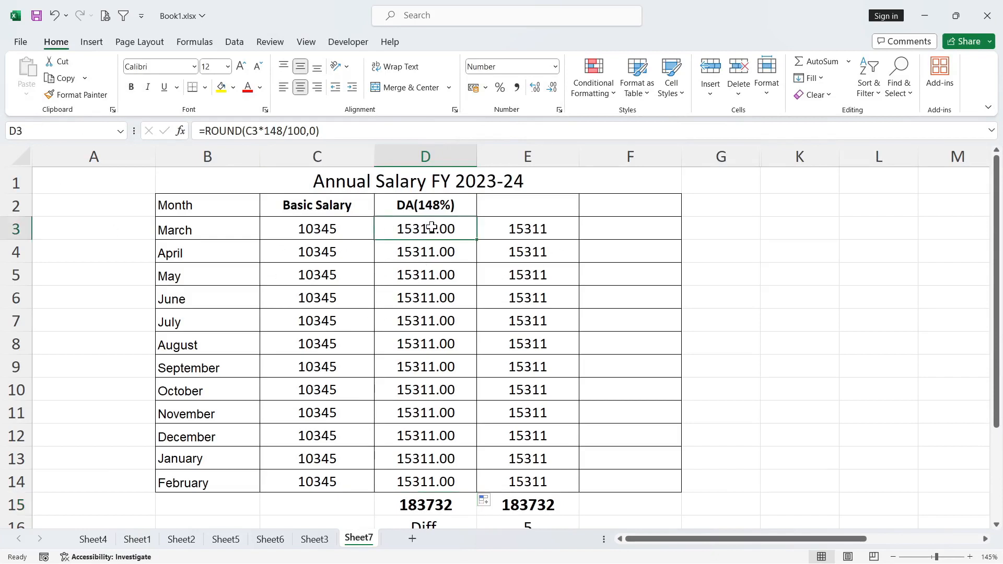
pyautogui.moveTo(429, 228); pyautogui.dragTo(431, 484)
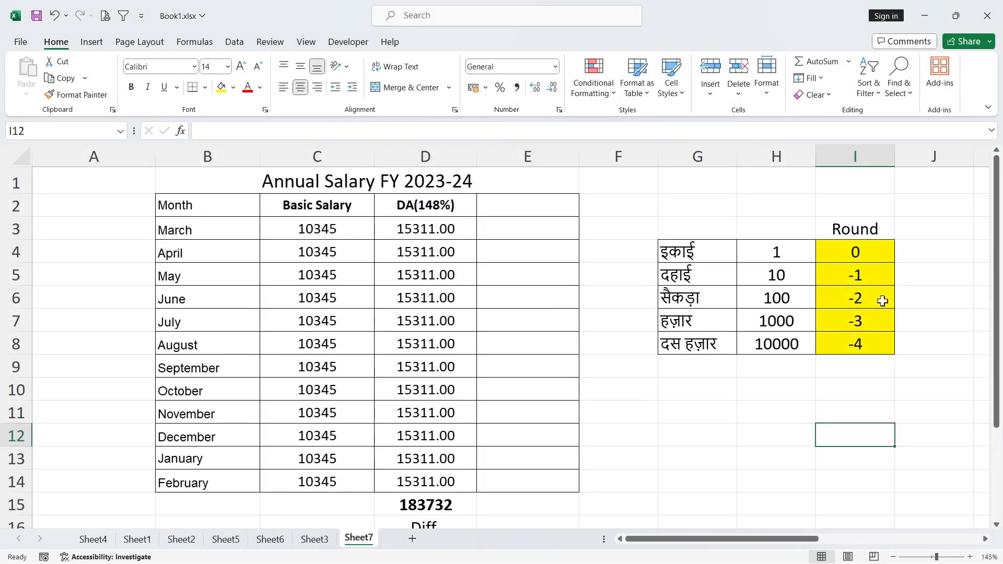
# - Examine the reference table in G3:I8 that pairs the place values 1 to 10000 with their Round digit arguments
pyautogui.click(725, 233)
pyautogui.click(890, 229)
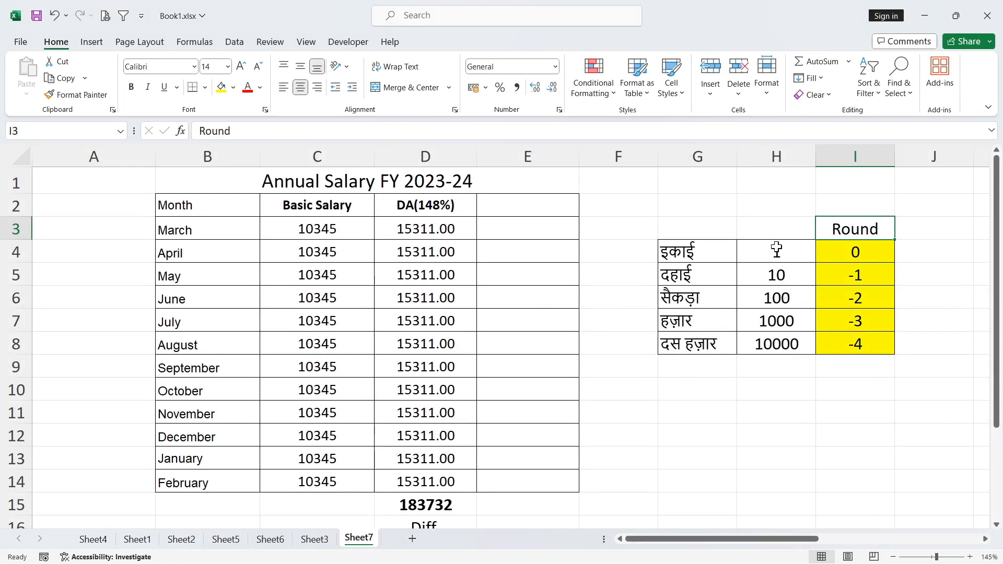
pyautogui.moveTo(777, 252); pyautogui.dragTo(776, 349)
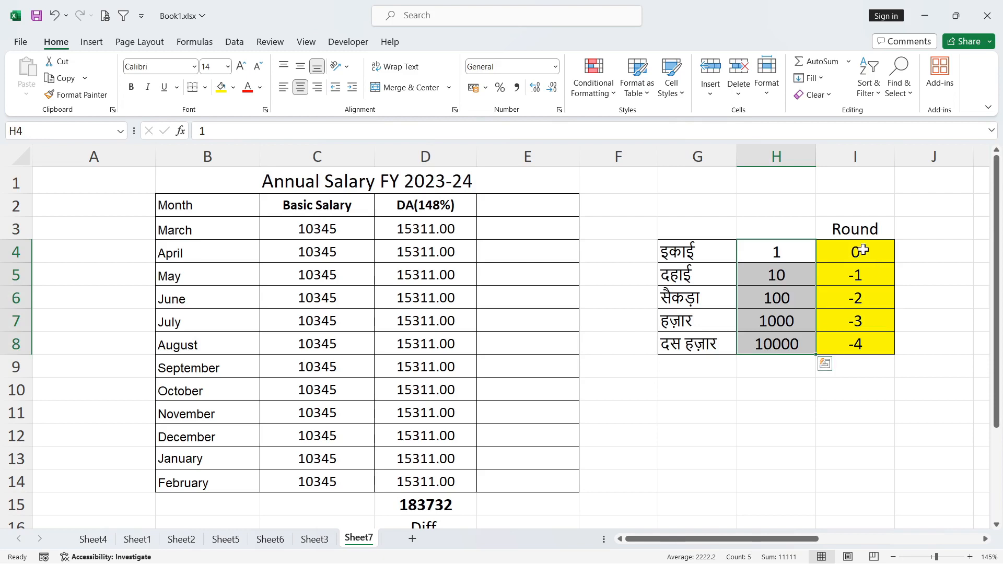
pyautogui.moveTo(862, 251); pyautogui.dragTo(867, 341)
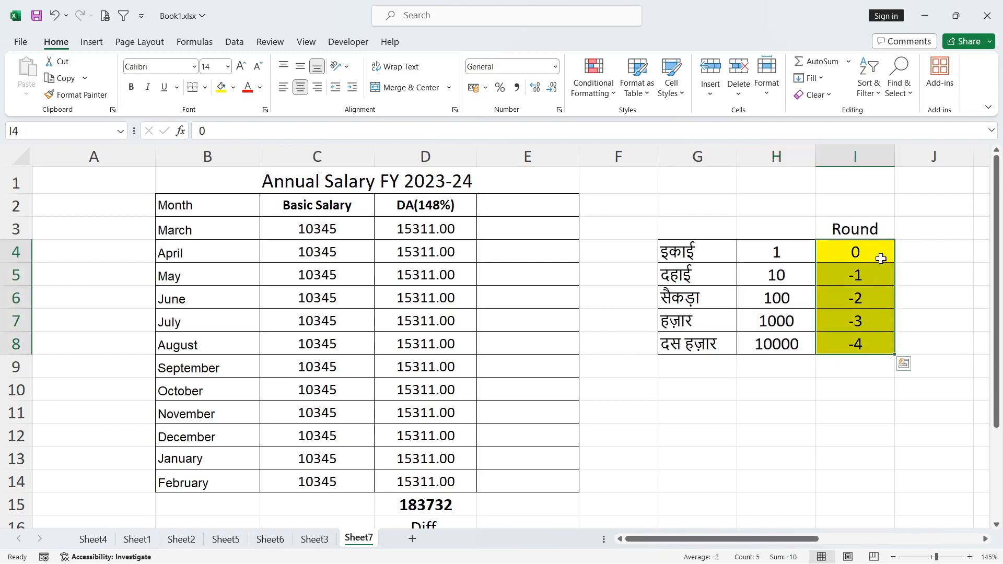
pyautogui.click(861, 275)
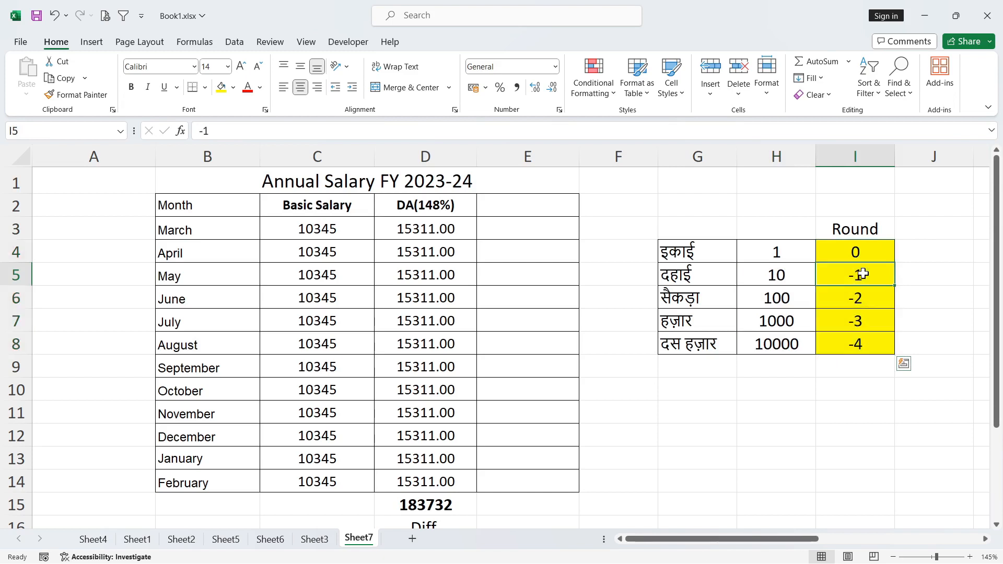
pyautogui.click(870, 304)
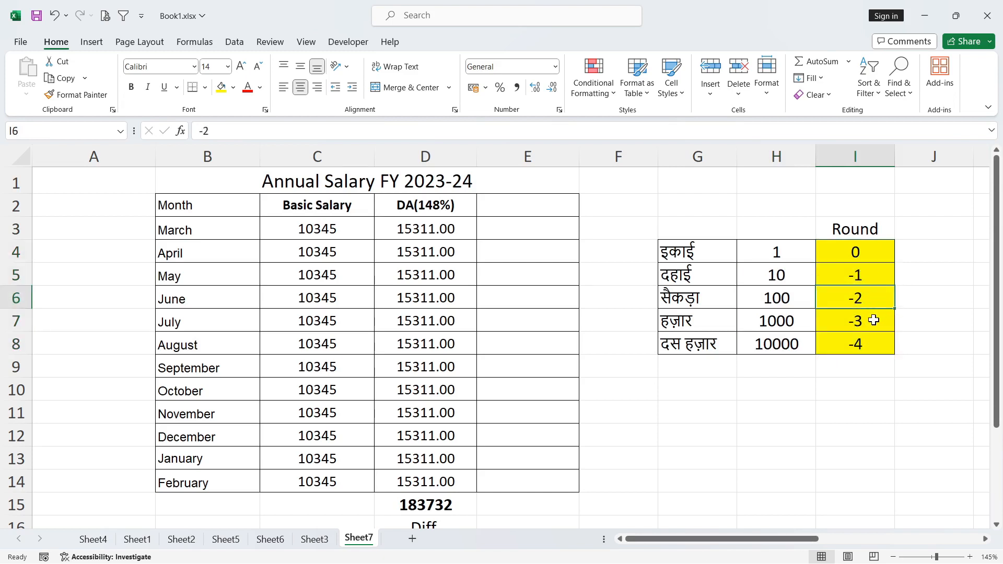
pyautogui.click(871, 320)
pyautogui.click(869, 343)
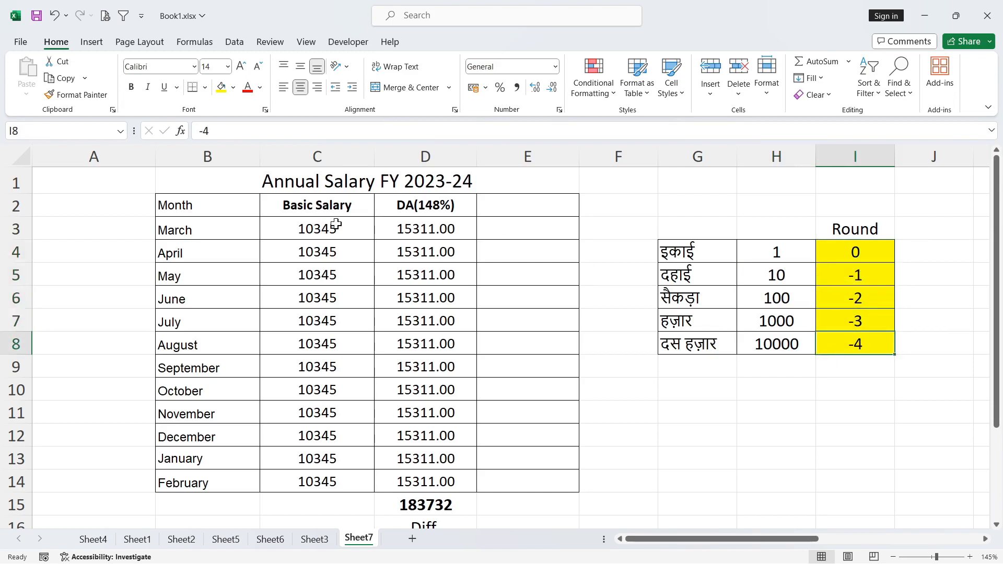
# - Remove the ROUND function and its digits argument from the March DA formula in D3 so it reads =(C3*148/100)
pyautogui.click(429, 224)
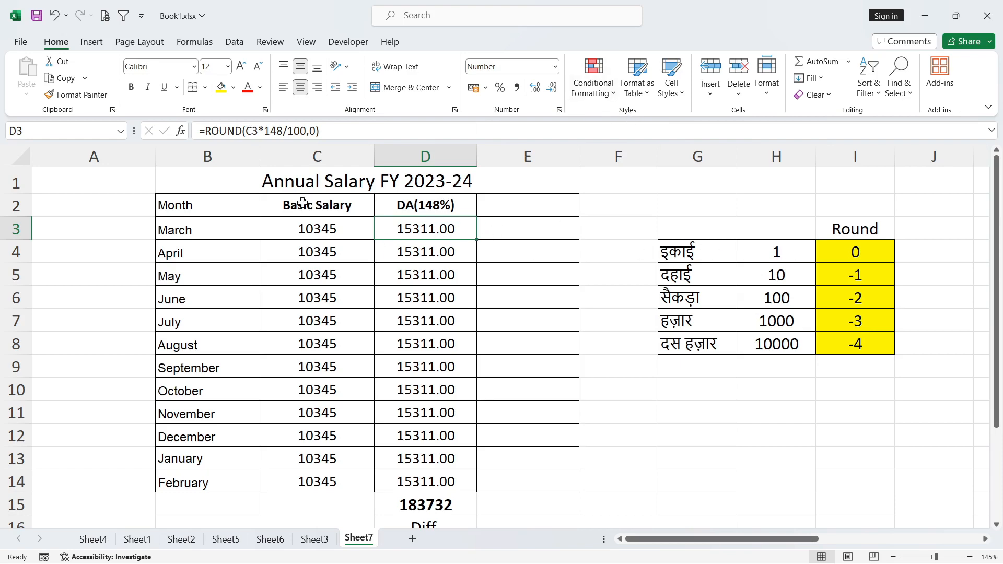
pyautogui.click(242, 131)
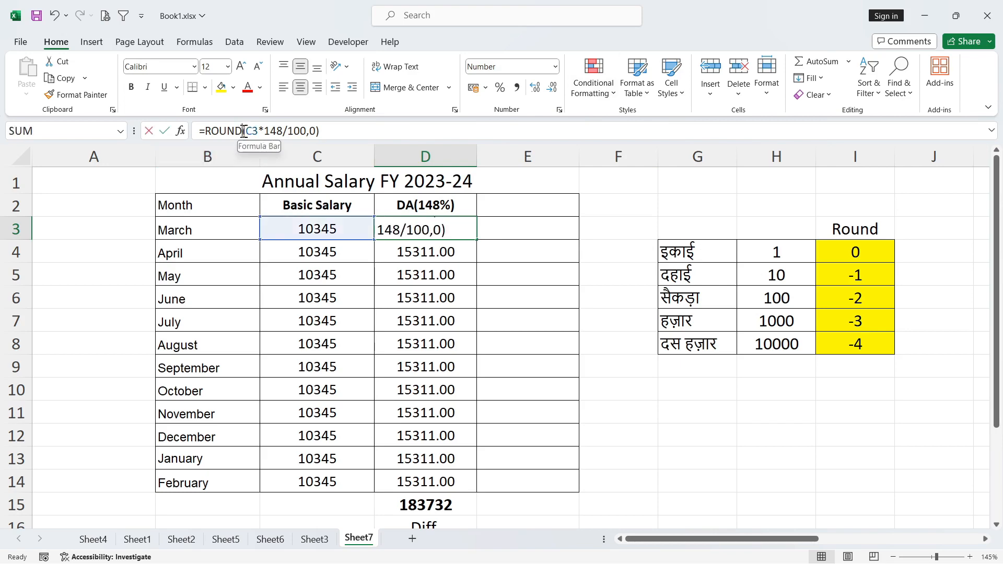
pyautogui.moveTo(242, 132); pyautogui.dragTo(206, 132)
pyautogui.press('BackSpace')
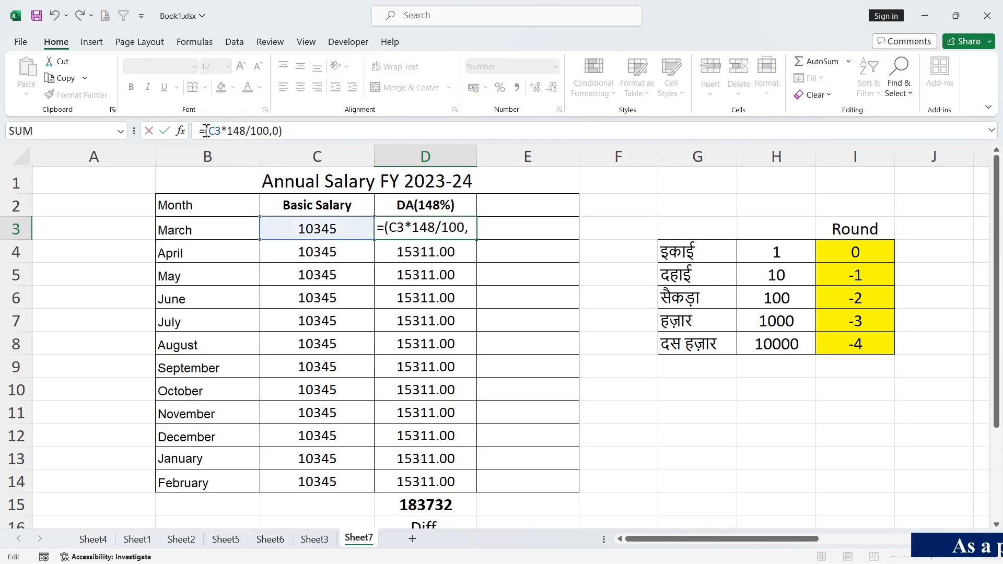
pyautogui.click(284, 131)
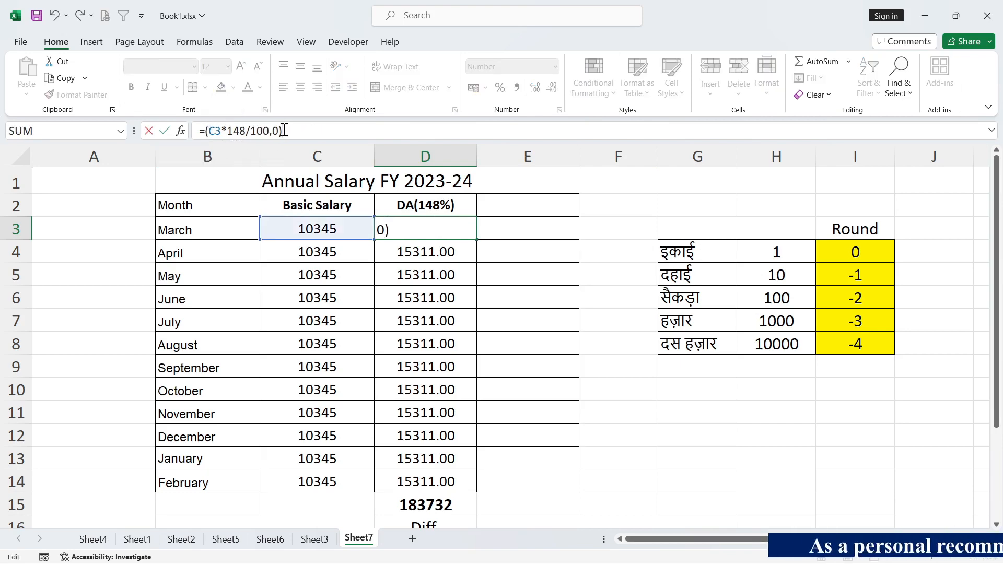
pyautogui.press('Left')
pyautogui.press('BackSpace')
pyautogui.press('BackSpace')
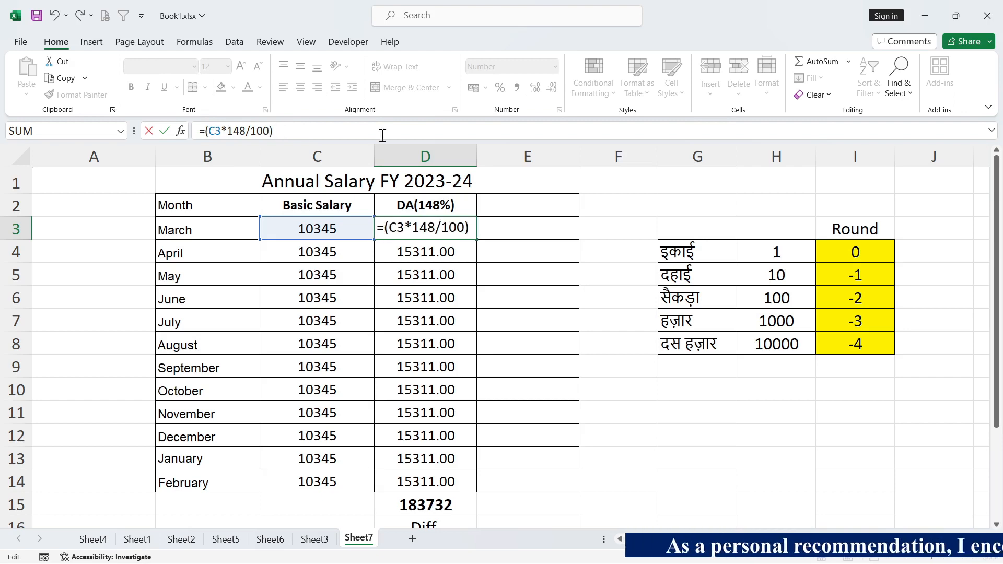
pyautogui.press('Return')
# - Enter =ROUND(C3*148/100,0) in E3 and compare it with the unrounded March DA in D3
pyautogui.click(465, 231)
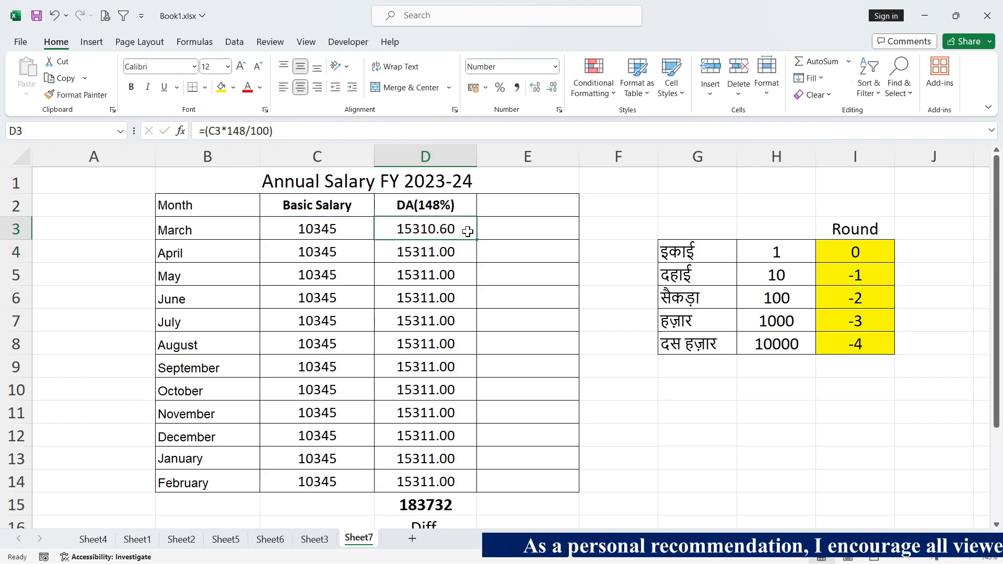
pyautogui.press('Right')
pyautogui.write('=')
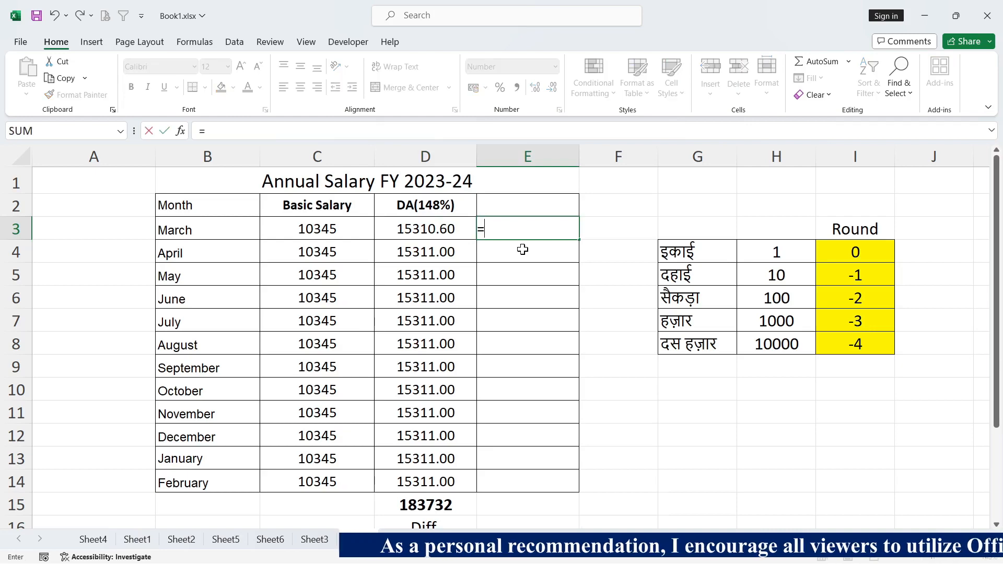
pyautogui.write('round(')
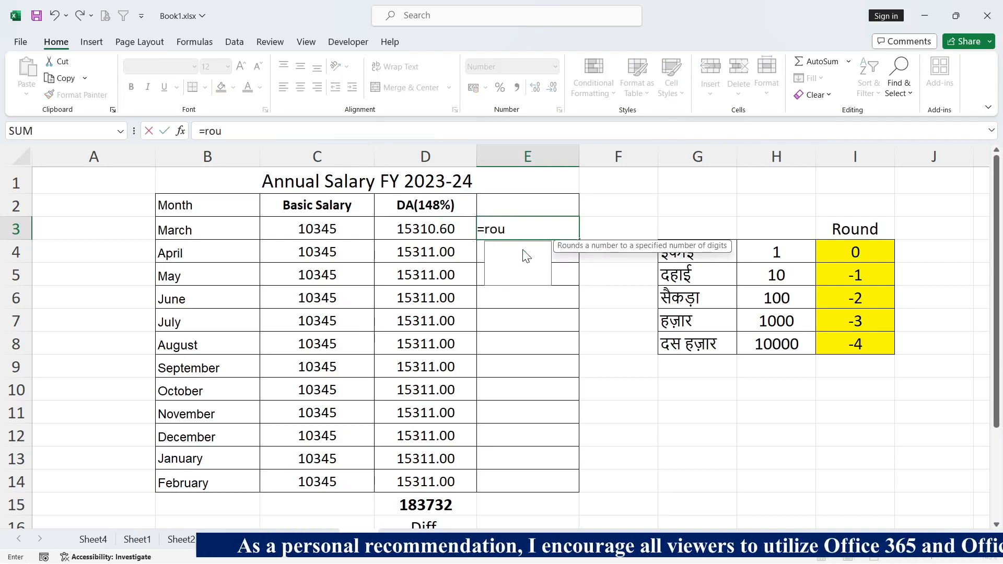
pyautogui.click(347, 230)
pyautogui.write('*148')
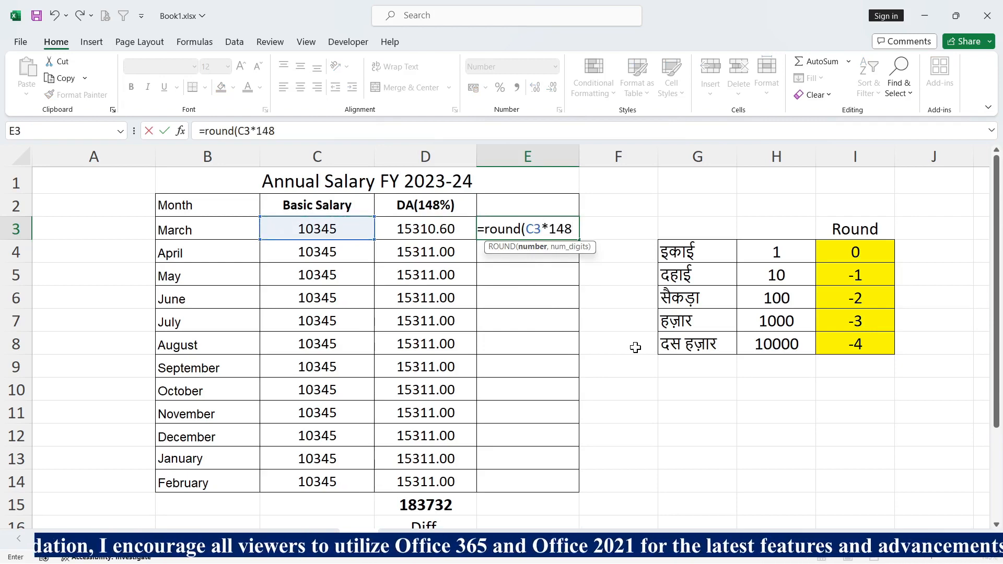
pyautogui.write('/100,0')
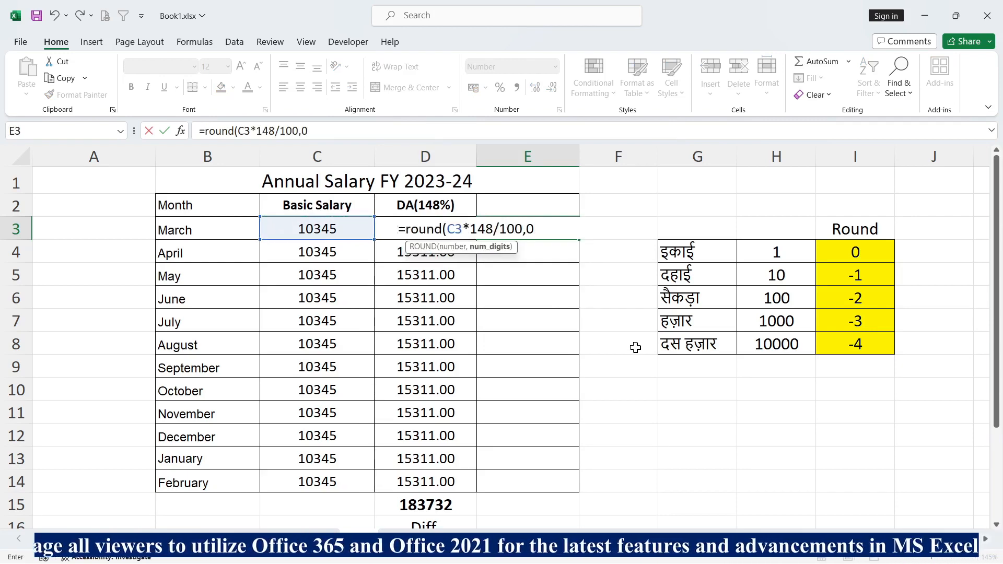
pyautogui.press('Return')
pyautogui.click(542, 226)
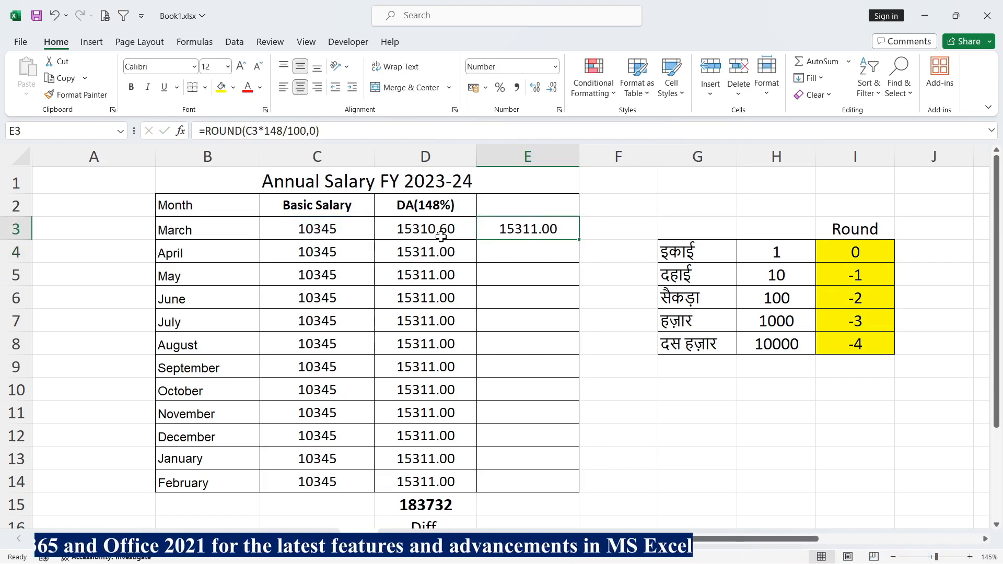
pyautogui.click(421, 230)
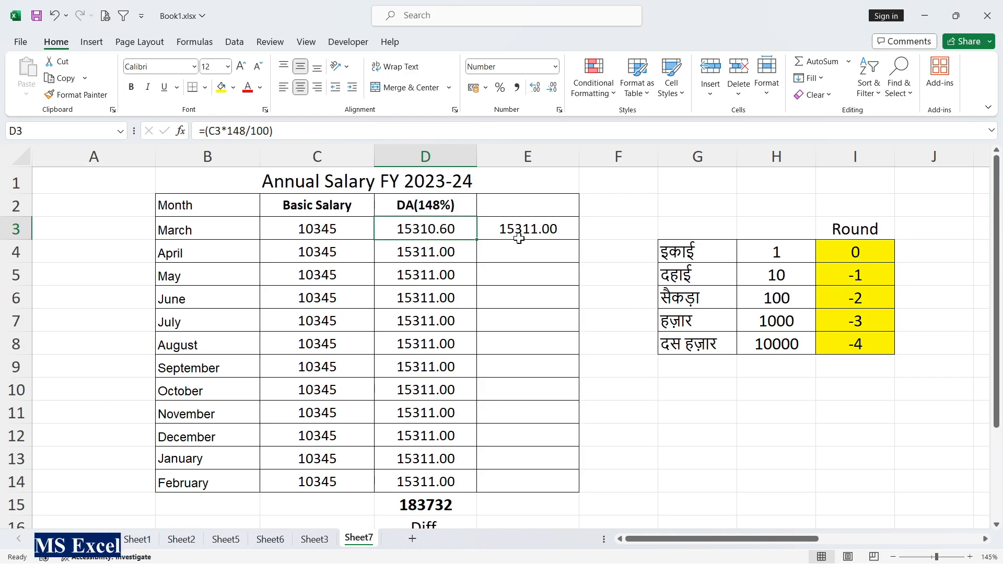
# - Change the digits argument of the ROUND formula in E3 to -1
pyautogui.click(550, 230)
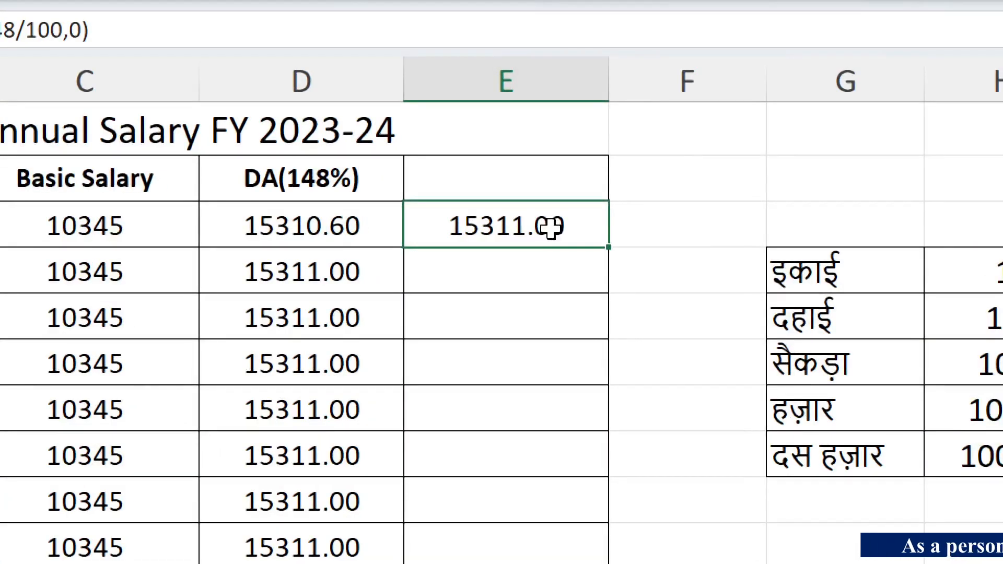
pyautogui.doubleClick(550, 229)
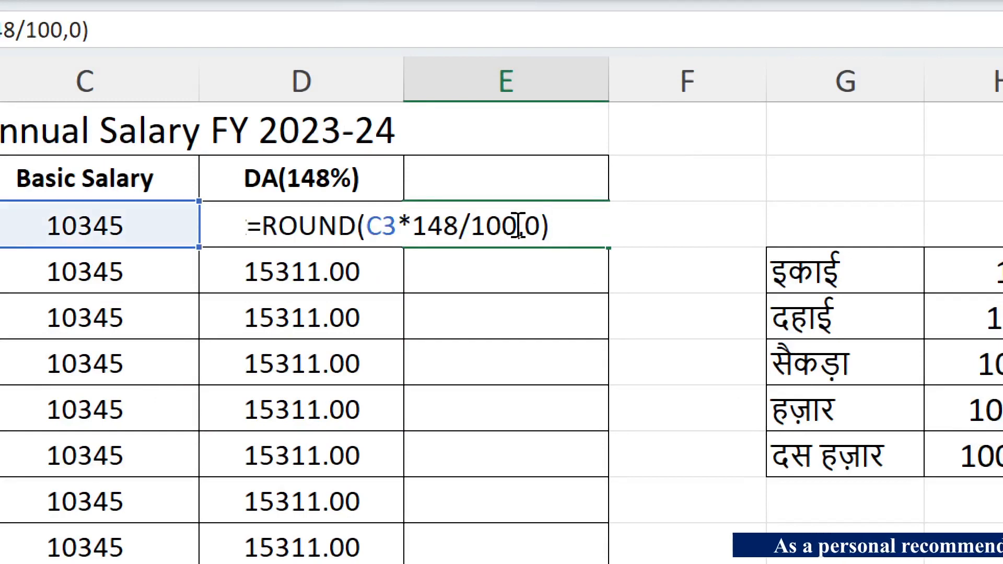
pyautogui.click(529, 229)
pyautogui.press('Delete')
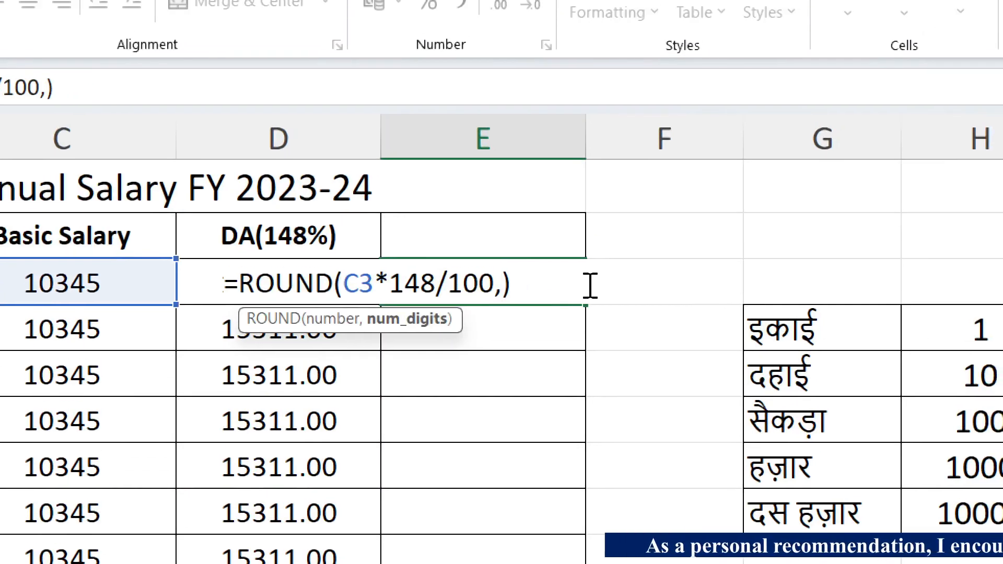
pyautogui.write('-1')
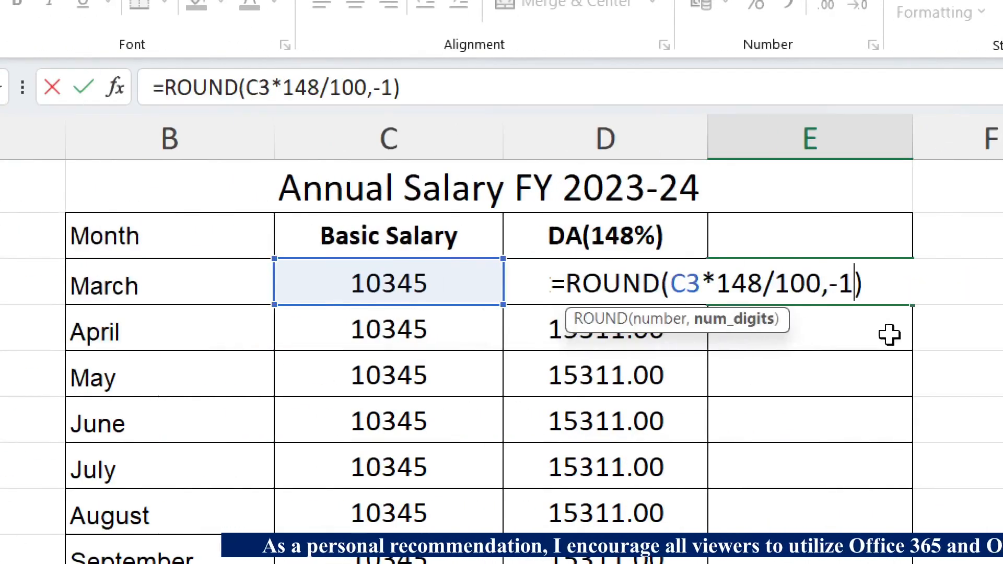
pyautogui.press('Return')
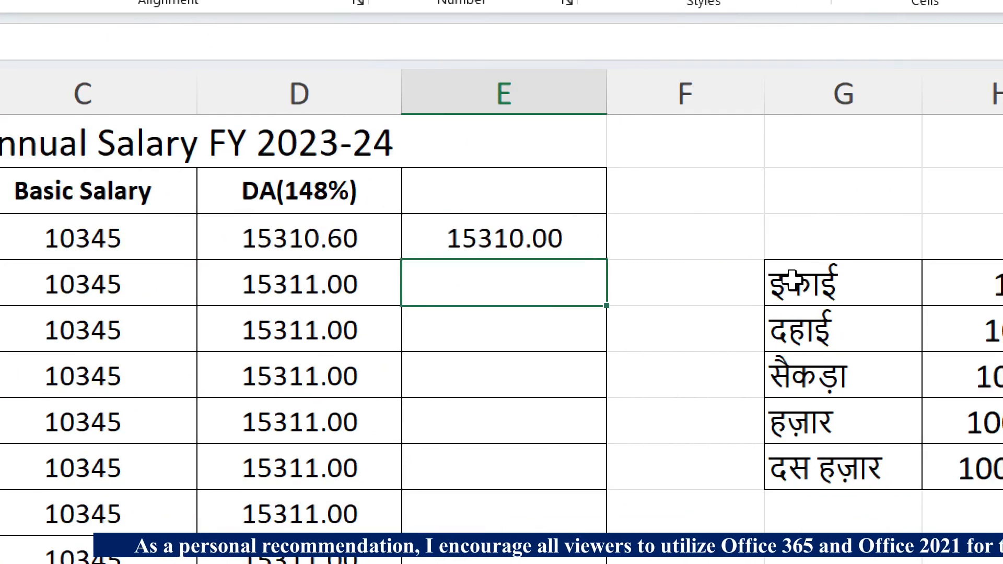
pyautogui.click(676, 288)
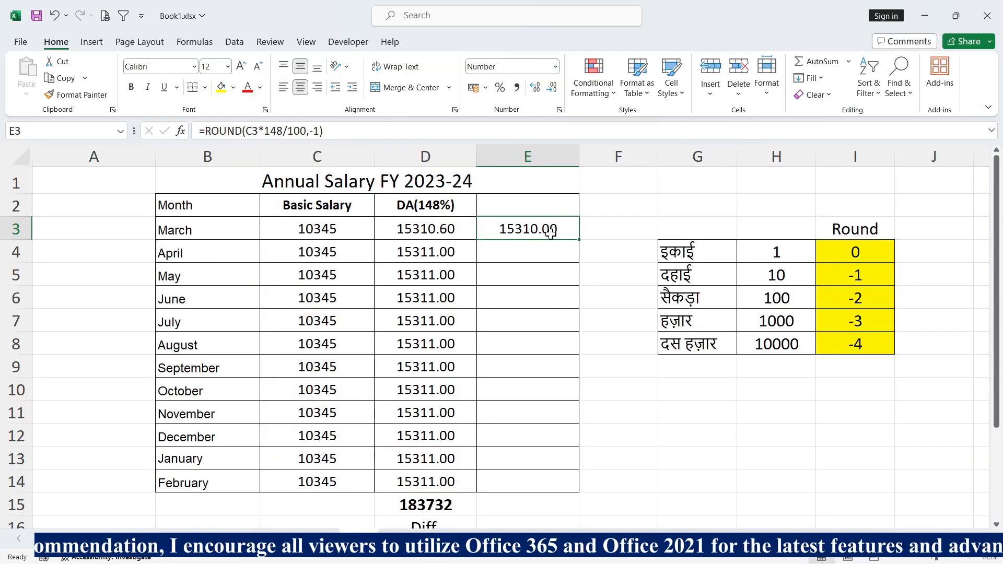
# - Copy the ROUND formula from E3 down into E4 and change its digits argument to -2
pyautogui.click(555, 252)
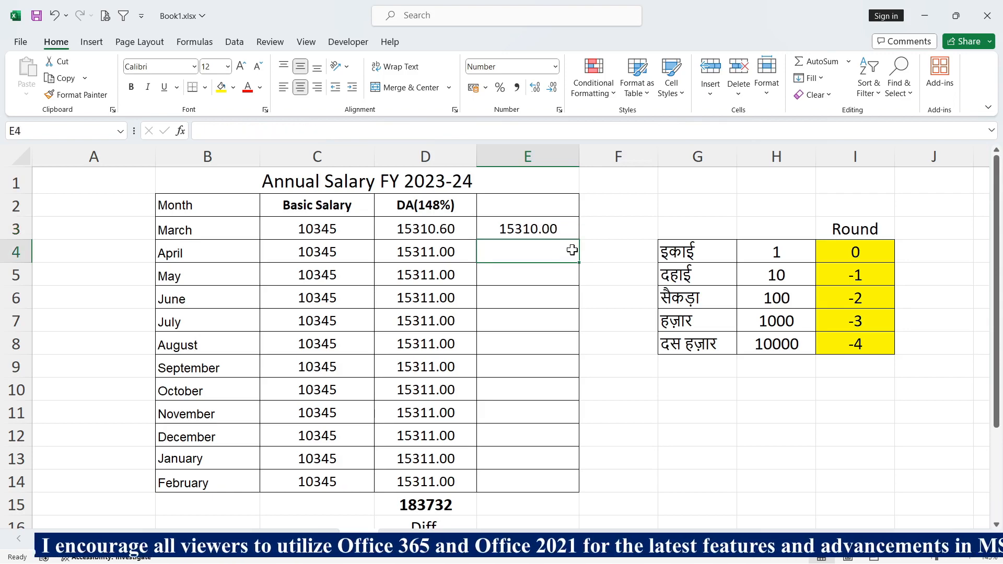
pyautogui.hotkey('ctrl', 'd')
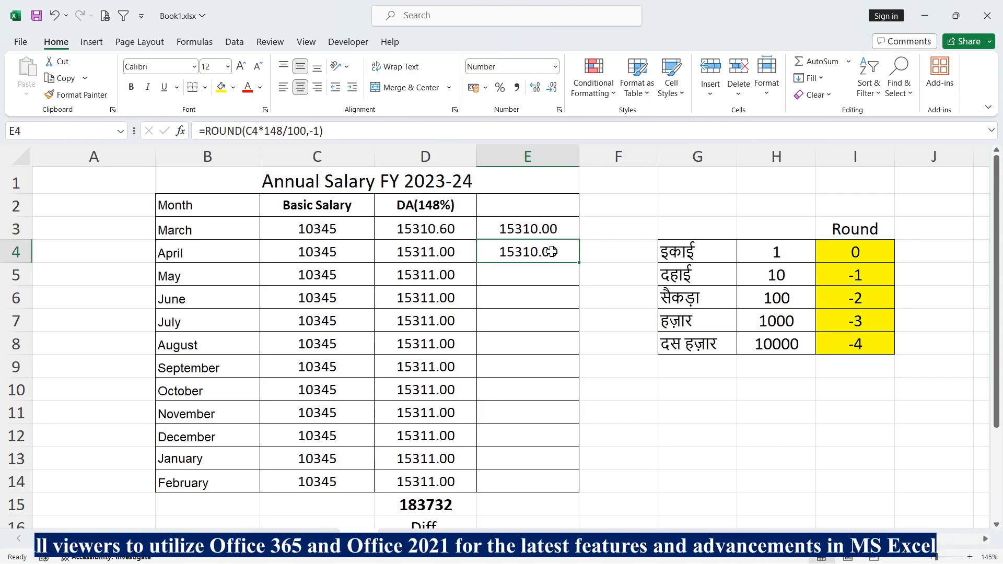
pyautogui.doubleClick(557, 251)
pyautogui.press('BackSpace')
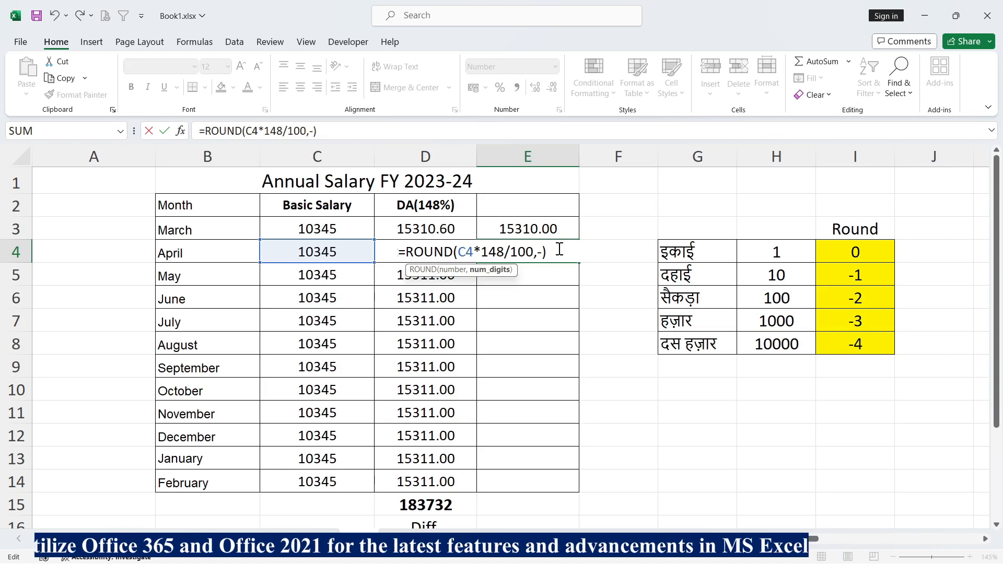
pyautogui.write('2')
pyautogui.press('Return')
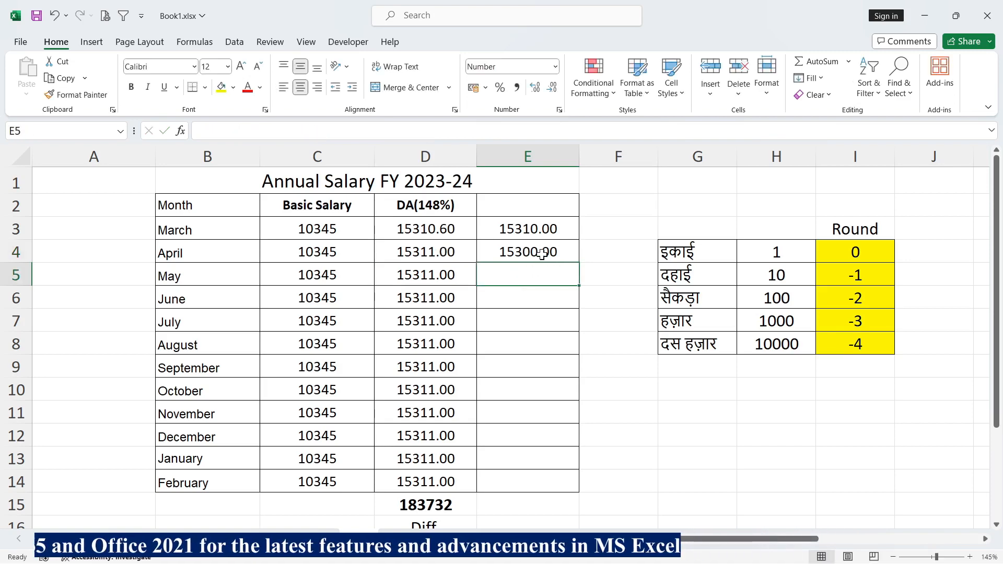
# - Compare the rounded April value in E4 with the basic salary in C4 and the DA formulas in D3 and D4
pyautogui.click(534, 257)
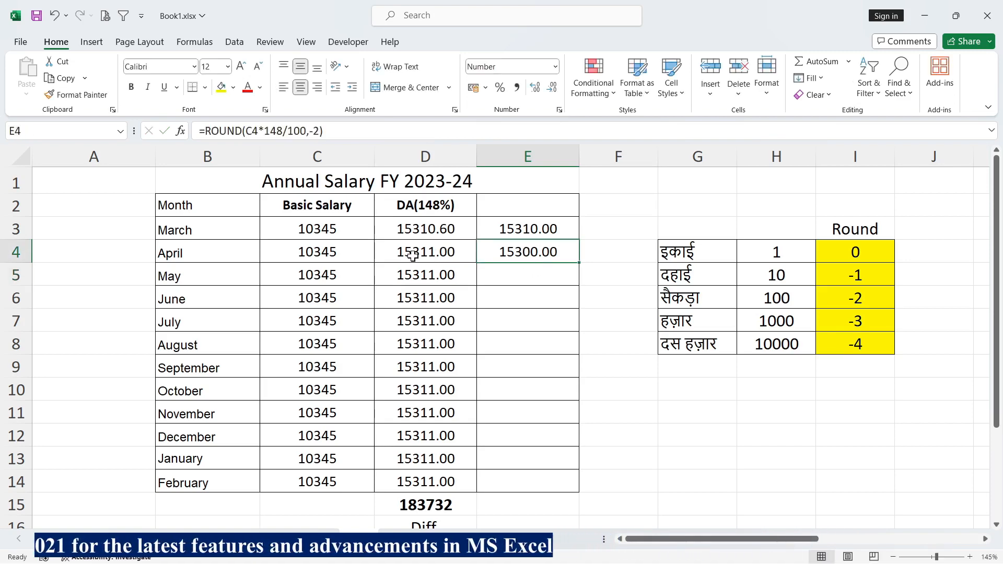
pyautogui.click(318, 253)
pyautogui.click(435, 253)
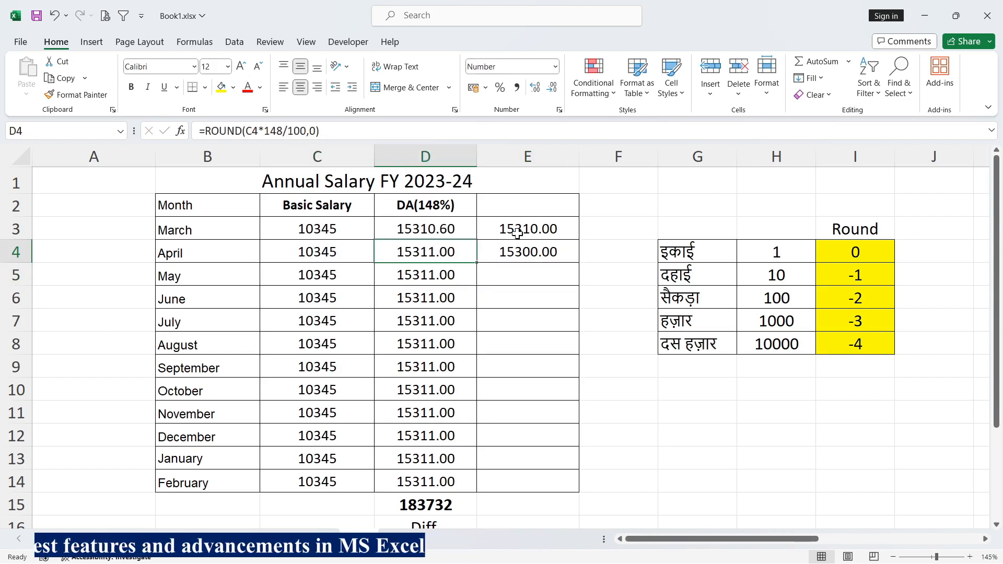
pyautogui.click(429, 229)
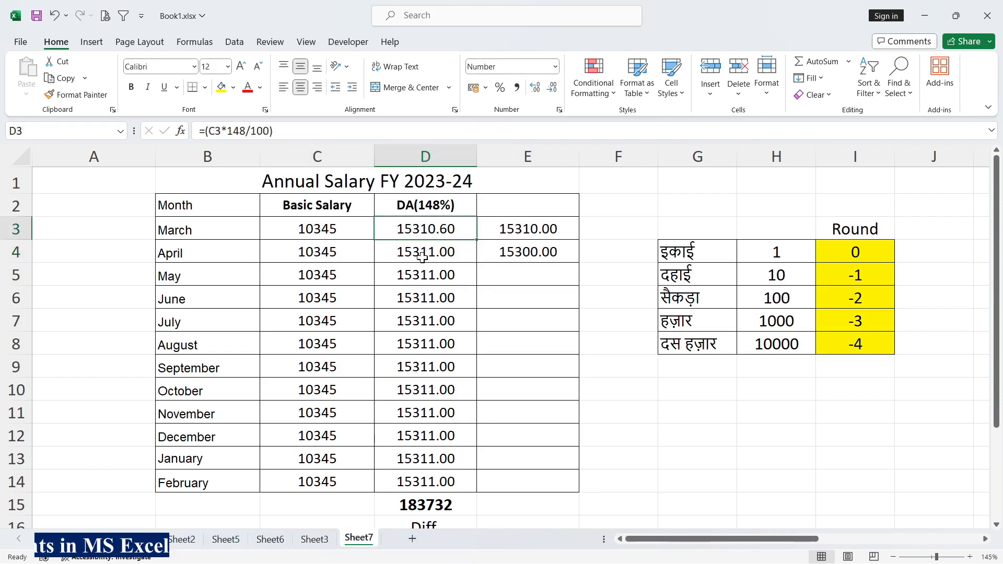
pyautogui.click(520, 253)
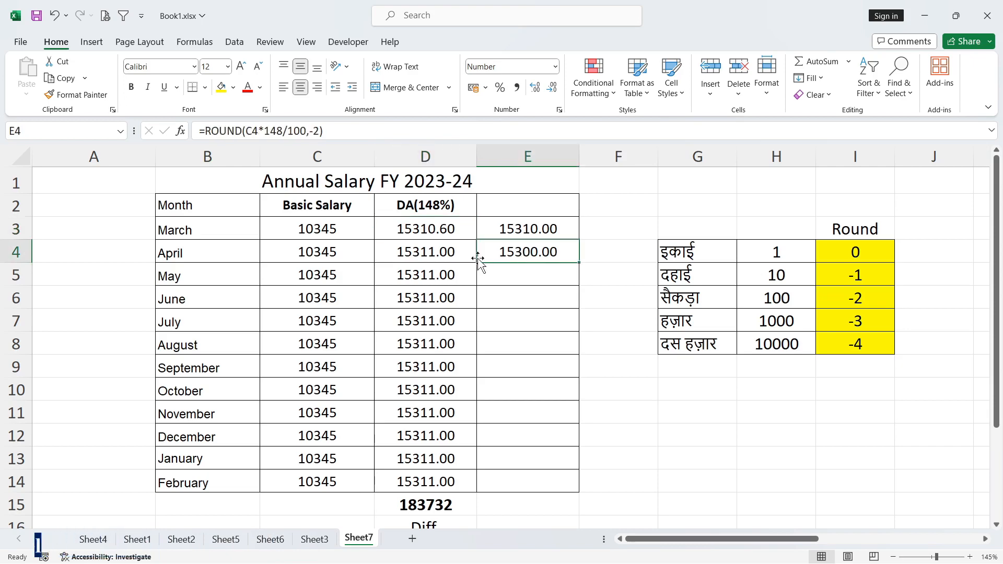
pyautogui.doubleClick(421, 252)
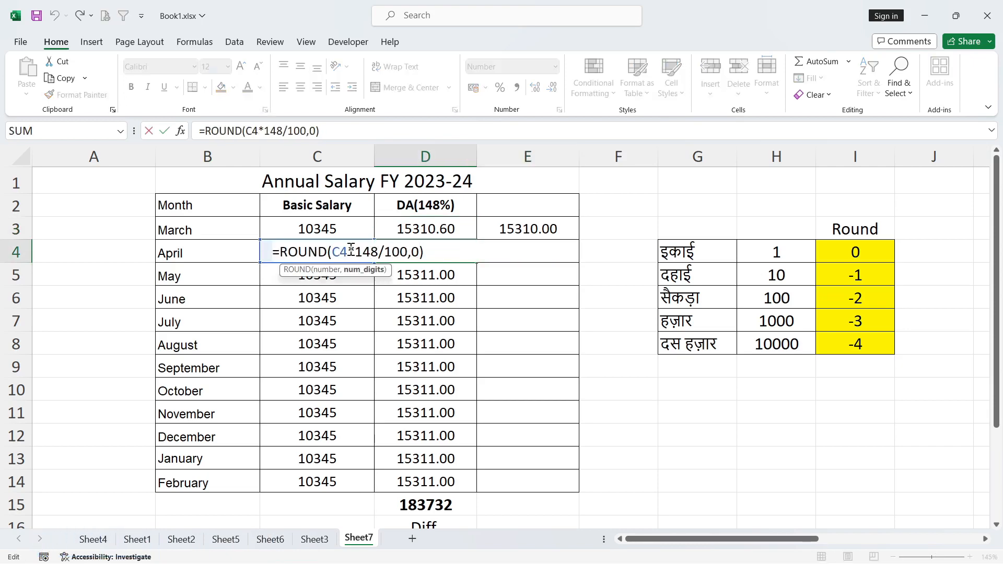
pyautogui.click(432, 319)
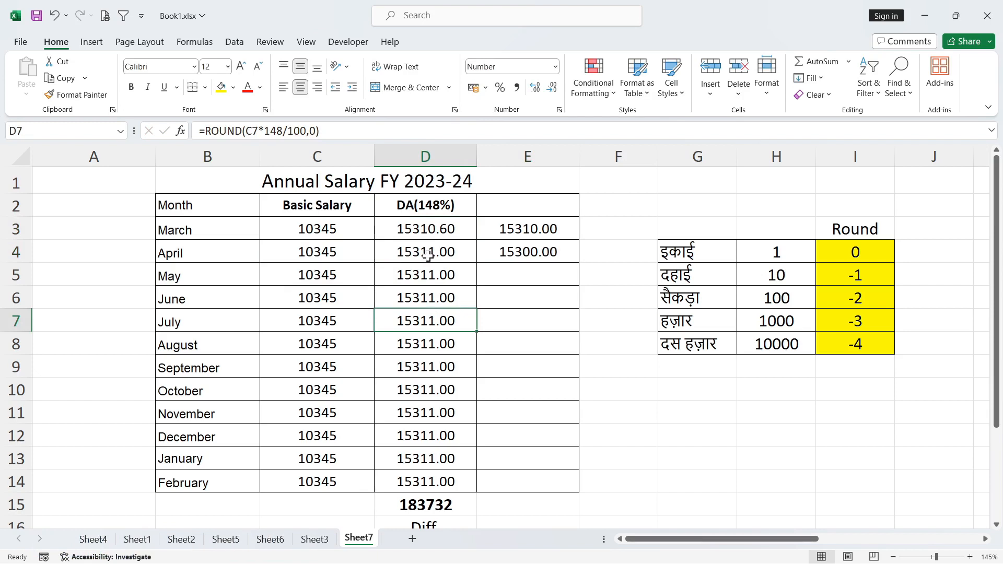
# - Copy the ROUND formula from E4 down into E5 and change its digits argument to -3
pyautogui.click(549, 271)
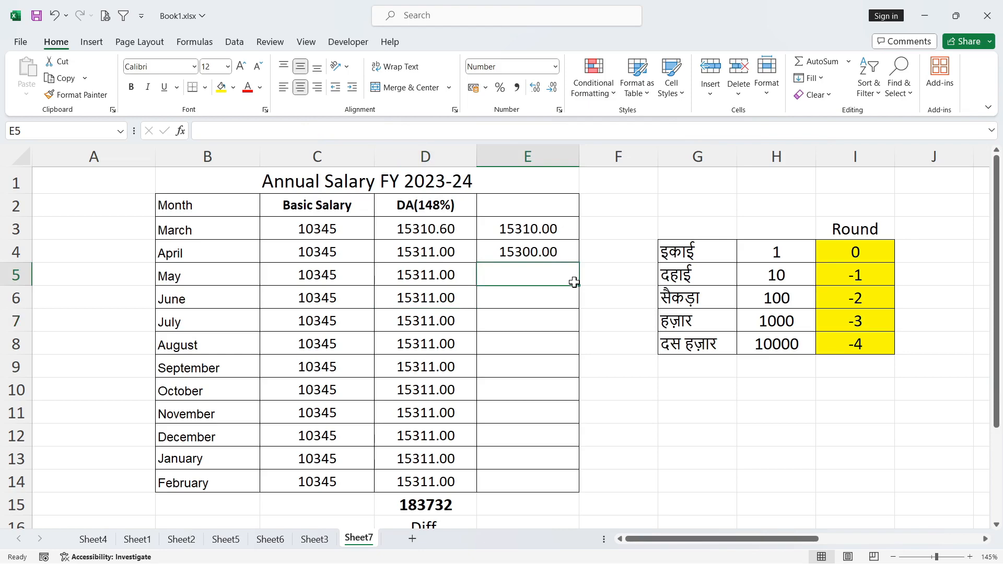
pyautogui.hotkey('ctrl', 'd')
pyautogui.doubleClick(553, 276)
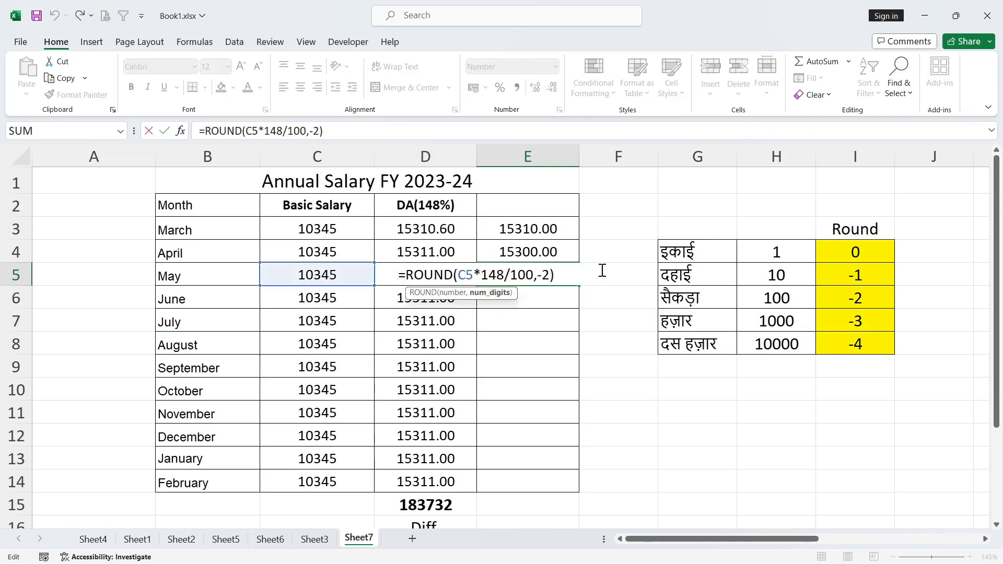
pyautogui.press('BackSpace')
pyautogui.write('3')
pyautogui.press('Return')
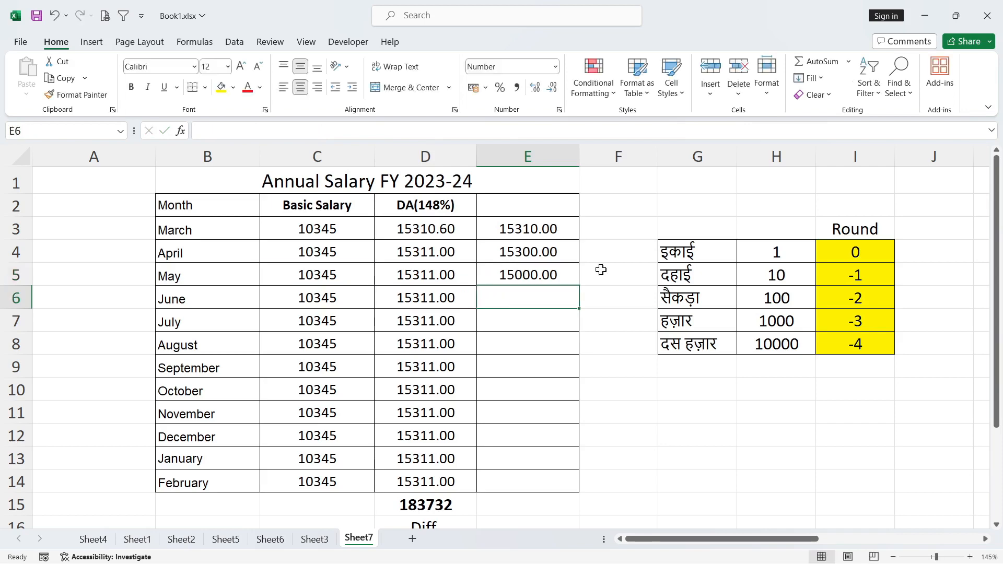
pyautogui.click(515, 276)
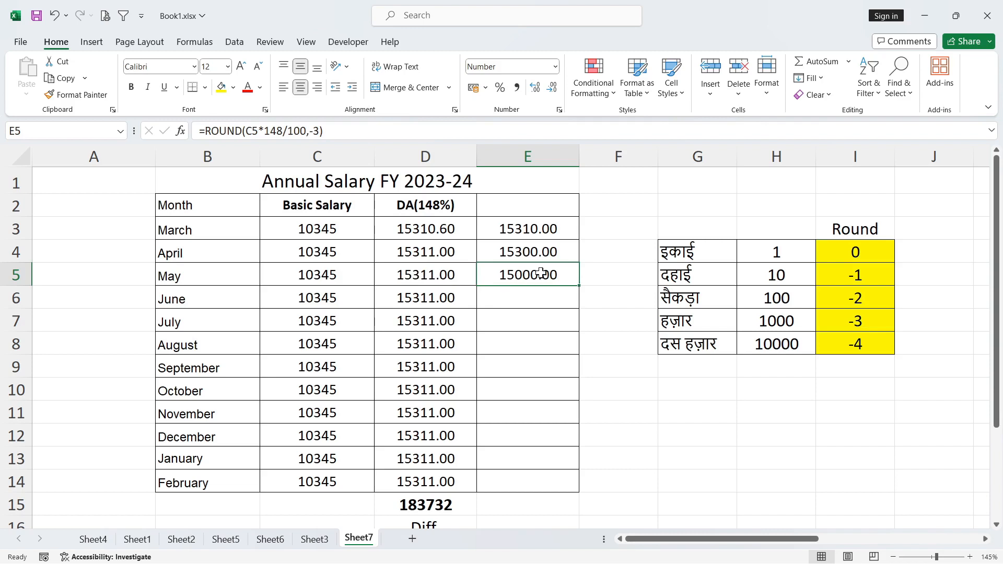
# - Copy the ROUND formula from E5 down into E6 with digits argument -4, and compare the rounded value with the DA in D6
pyautogui.click(534, 301)
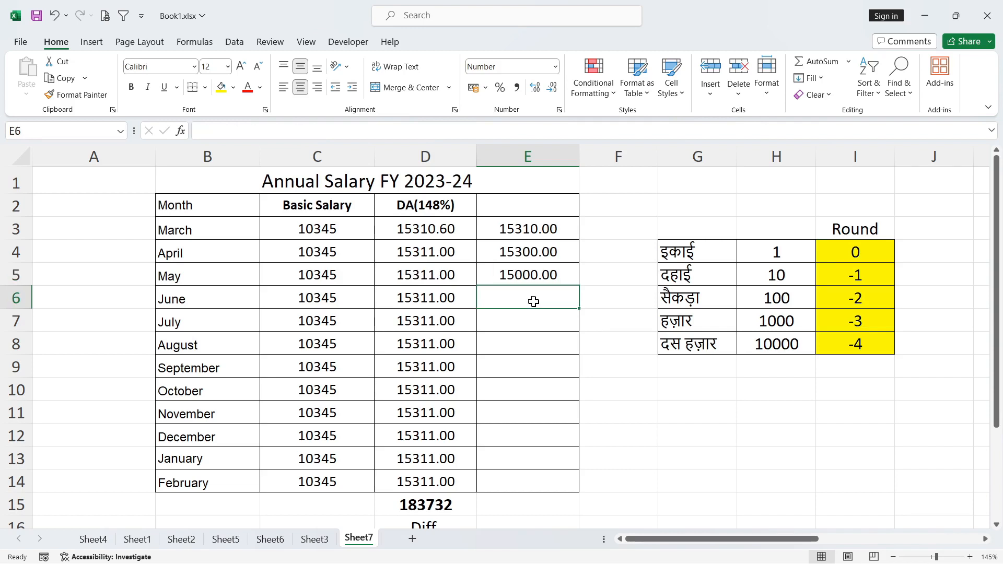
pyautogui.hotkey('ctrl', 'd')
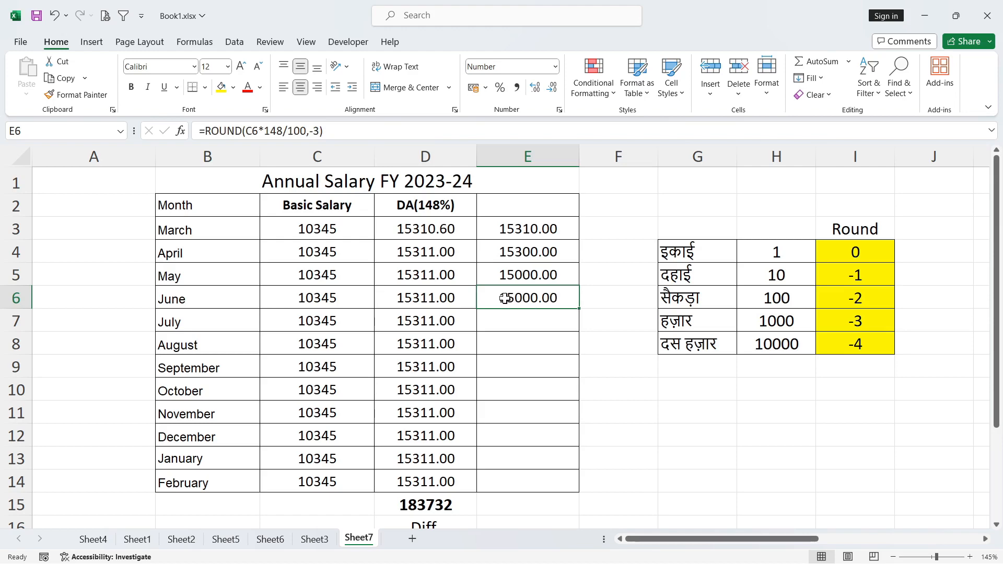
pyautogui.doubleClick(548, 298)
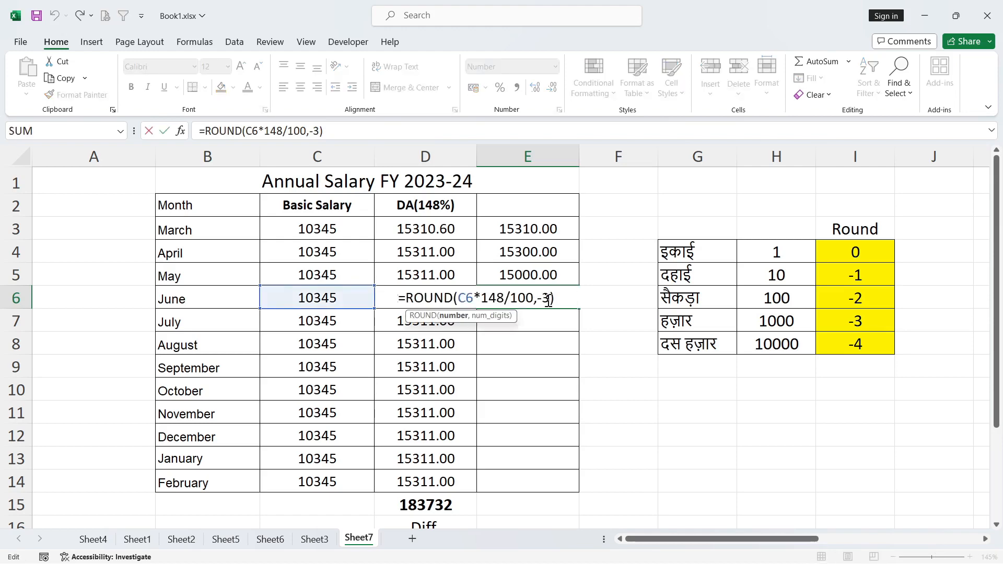
pyautogui.press('BackSpace')
pyautogui.write('4')
pyautogui.press('Return')
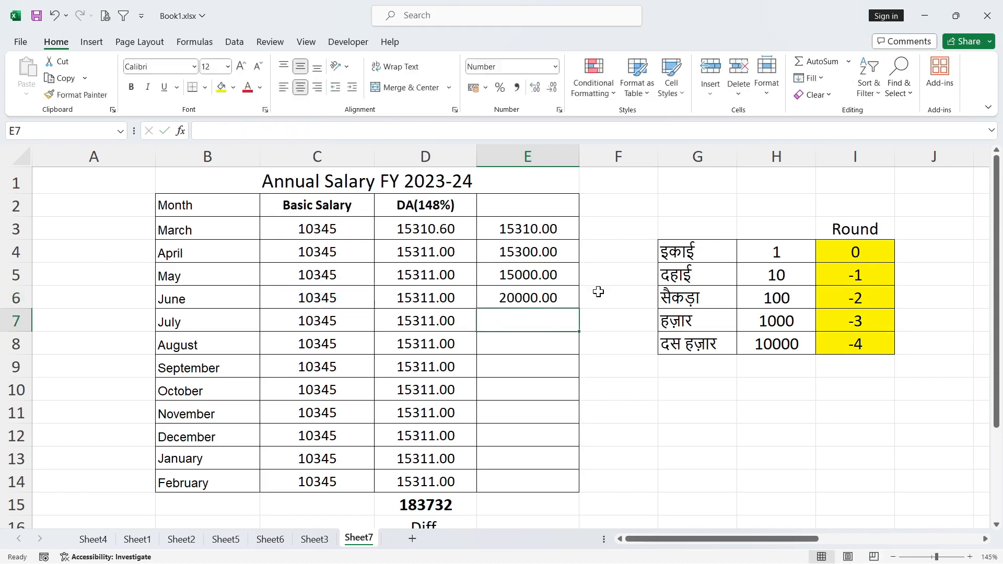
pyautogui.click(530, 298)
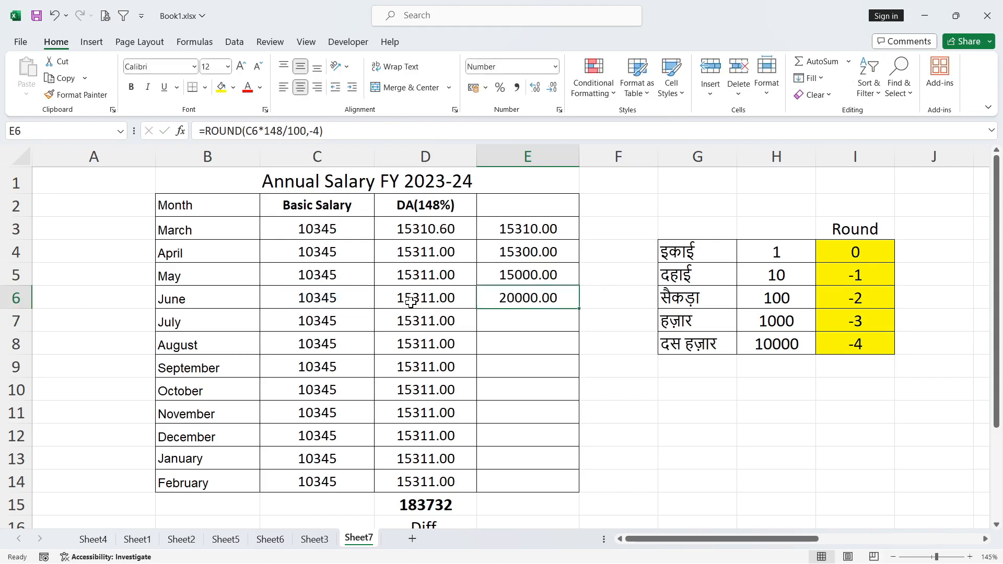
pyautogui.click(410, 302)
pyautogui.click(519, 305)
pyautogui.click(532, 231)
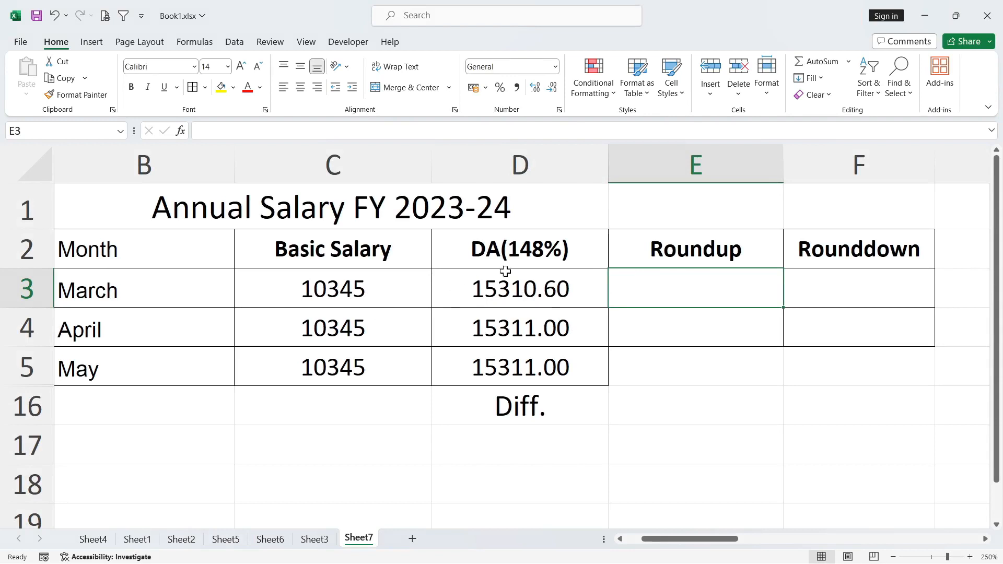
# - Enter =ROUNDUP(D3,0) in E3 to round March's DA up to a whole number
pyautogui.click(501, 286)
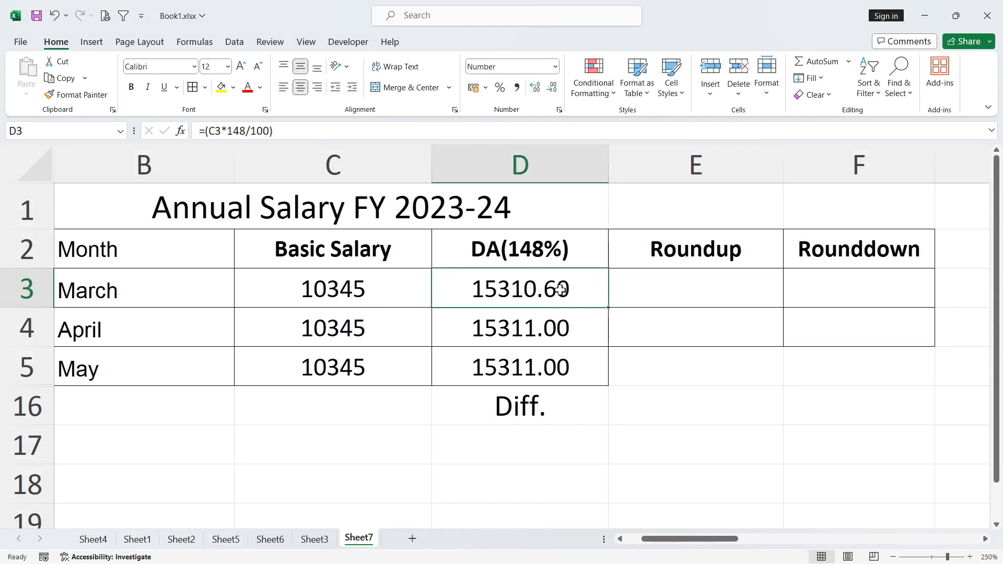
pyautogui.click(669, 293)
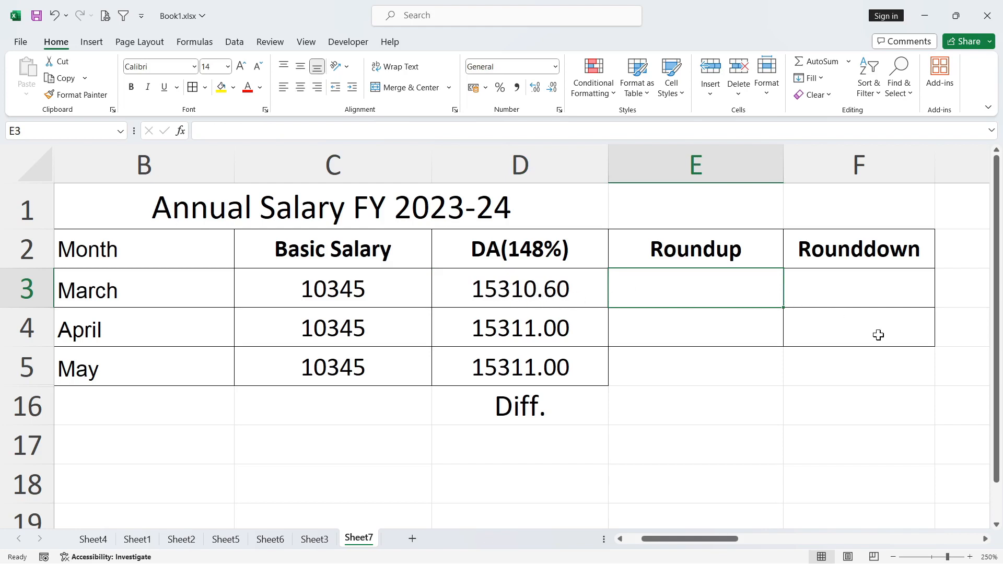
pyautogui.write('=rou')
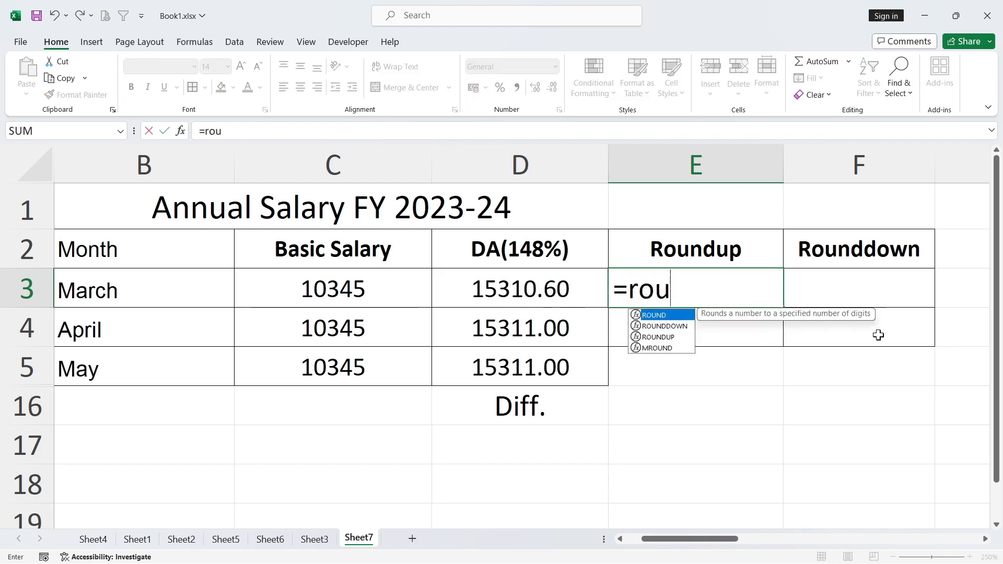
pyautogui.write('ndup(')
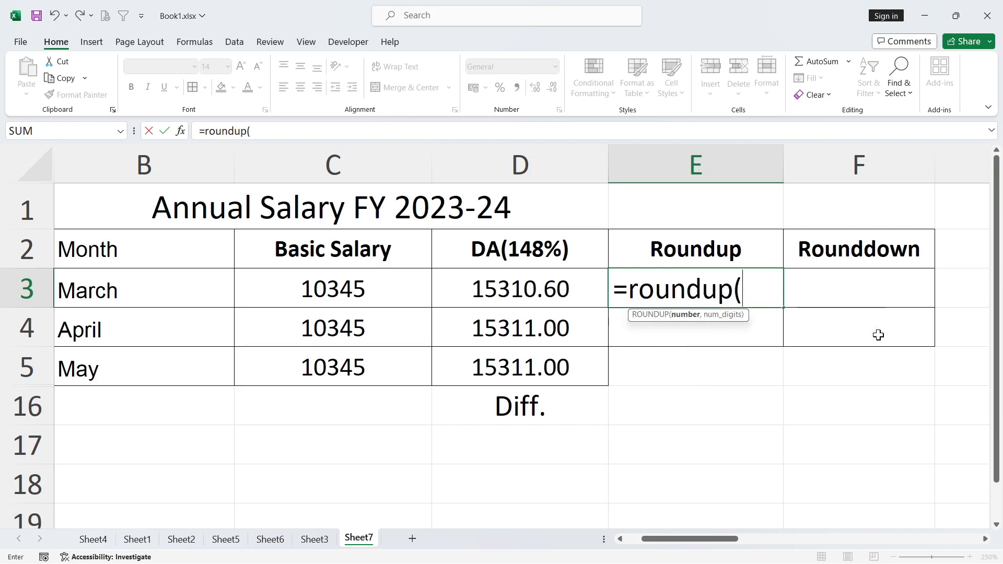
pyautogui.click(538, 297)
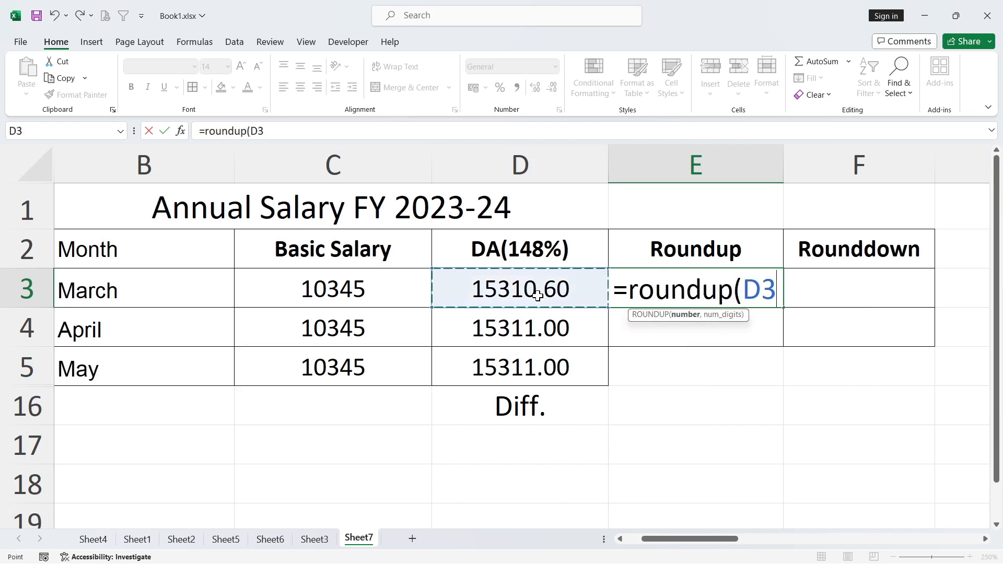
pyautogui.write(',')
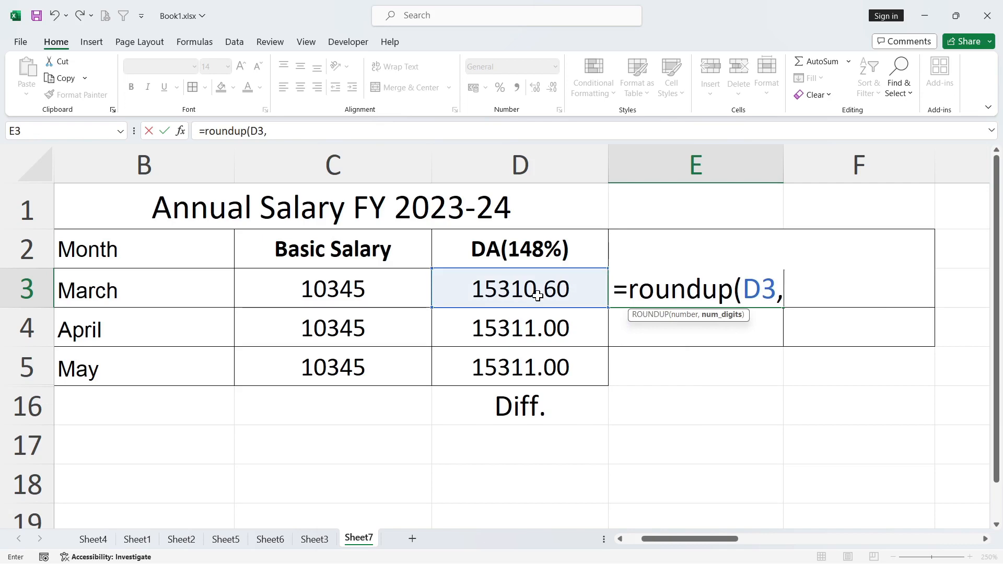
pyautogui.write('0)')
pyautogui.press('Return')
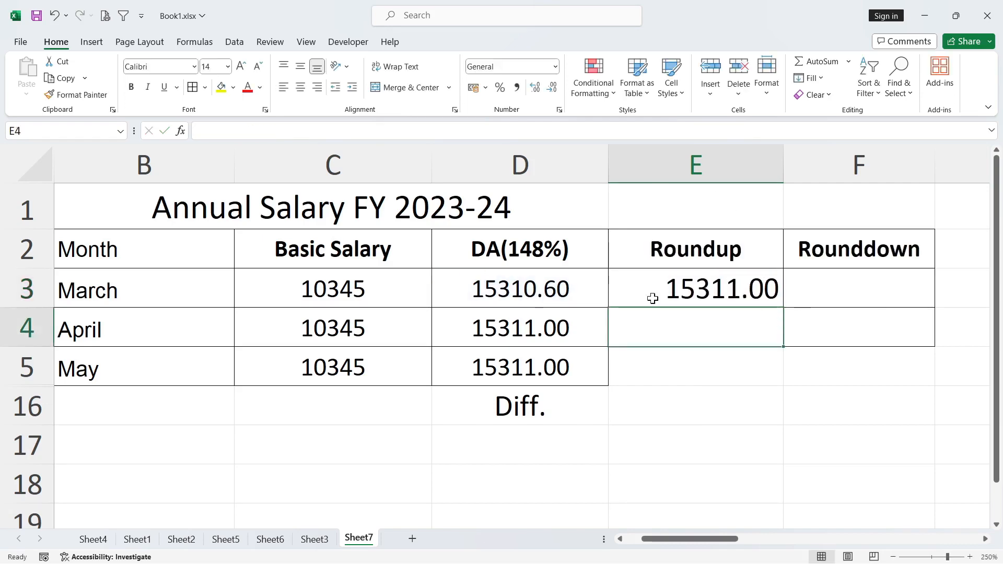
pyautogui.click(677, 288)
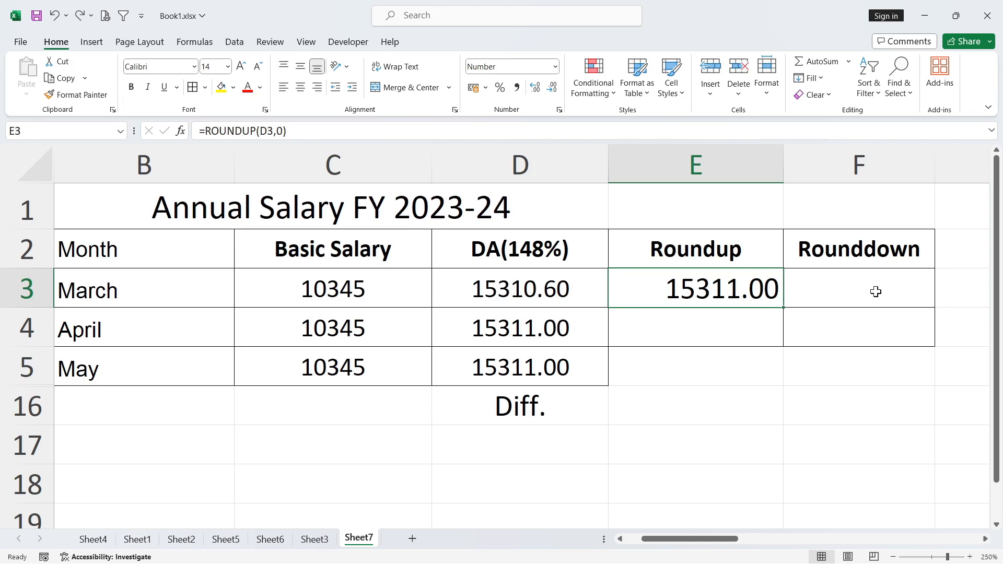
# - Enter =ROUNDDOWN(D3,0) in F3 to round March's DA down to a whole number
pyautogui.click(831, 278)
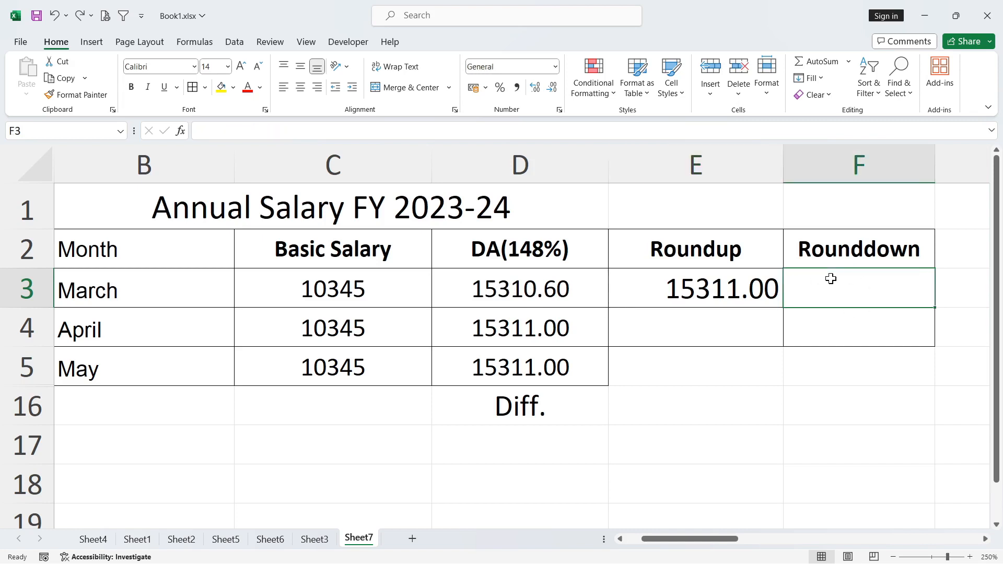
pyautogui.write('=')
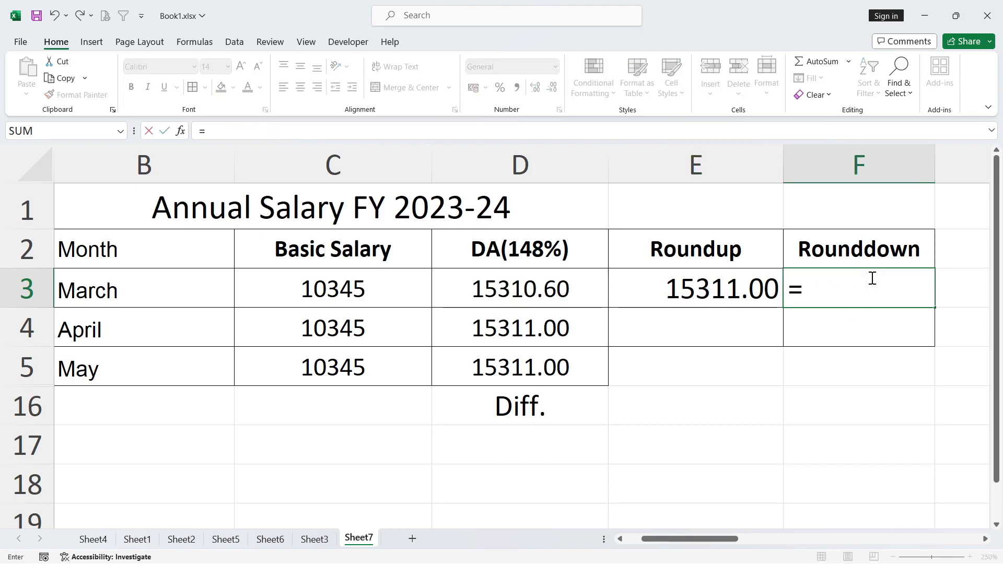
pyautogui.write('t')
pyautogui.press('BackSpace')
pyautogui.write('roundup')
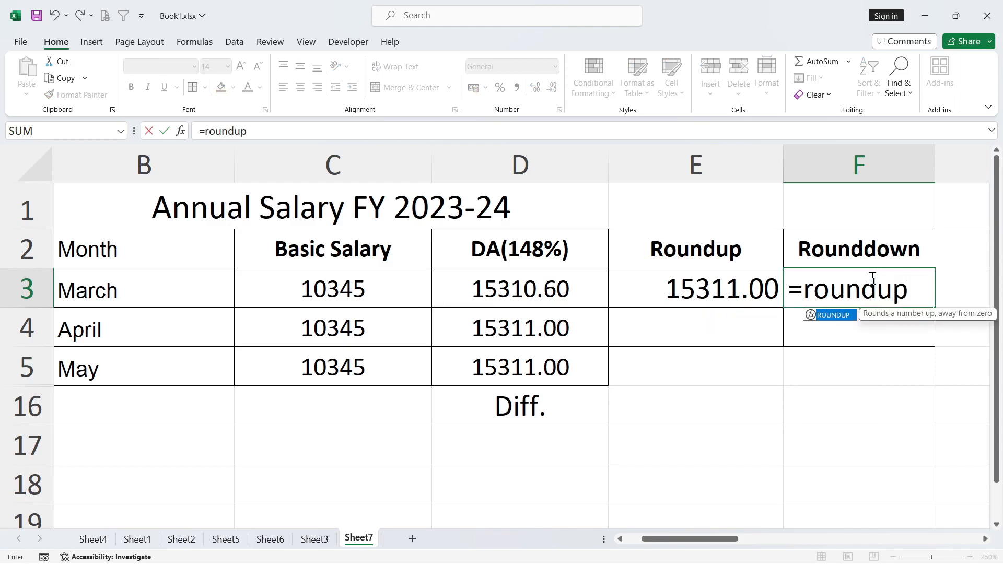
pyautogui.press('BackSpace')
pyautogui.press('BackSpace')
pyautogui.write('down(')
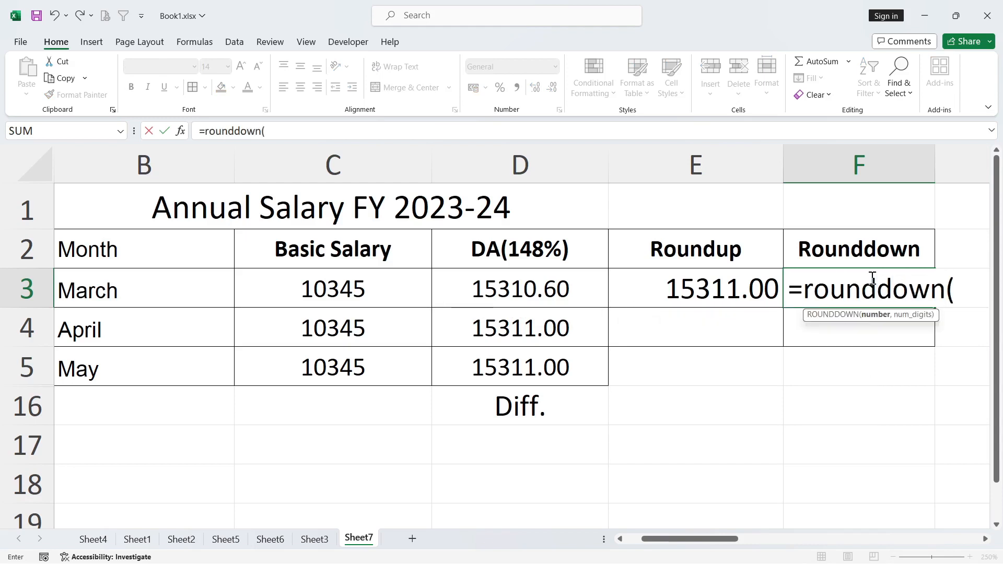
pyautogui.click(532, 286)
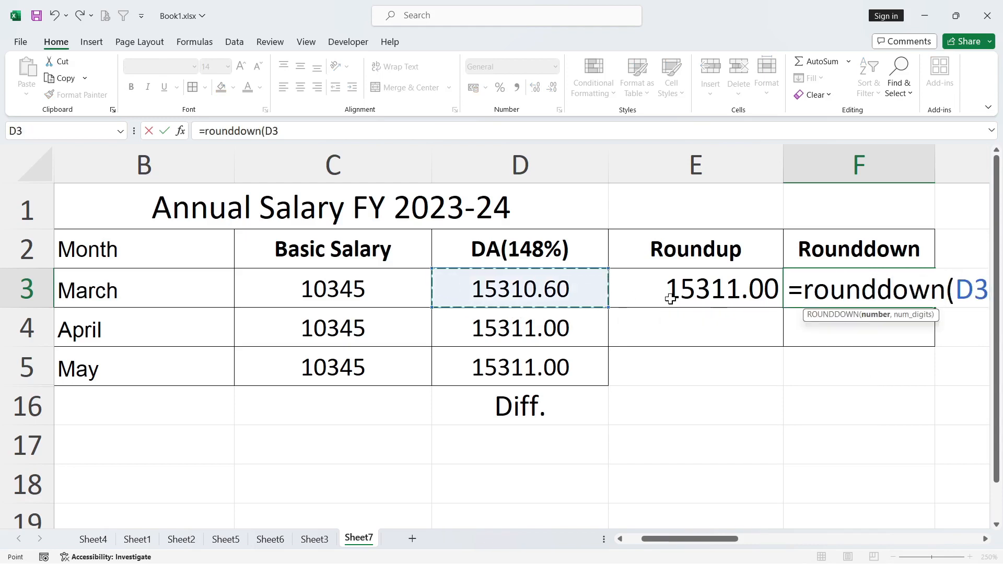
pyautogui.write(',')
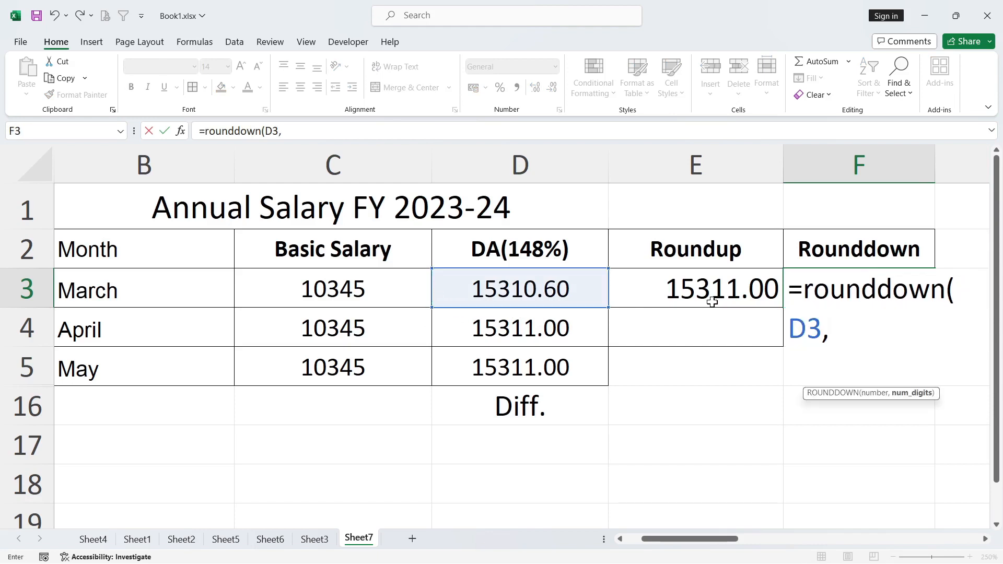
pyautogui.write('0)')
pyautogui.press('Return')
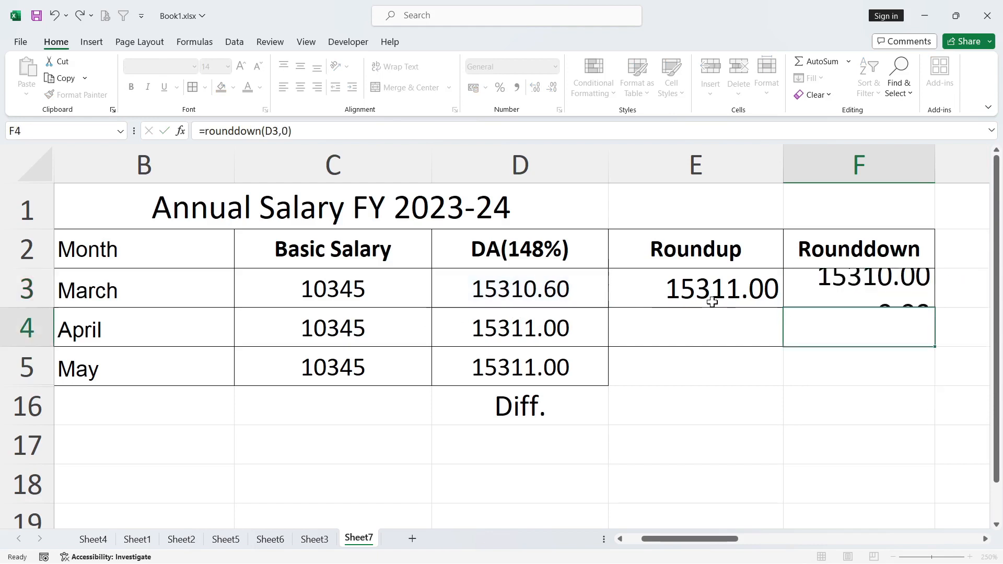
# - Compare the March values and formulas in the Roundup and Rounddown columns, E3 and F3
pyautogui.click(815, 278)
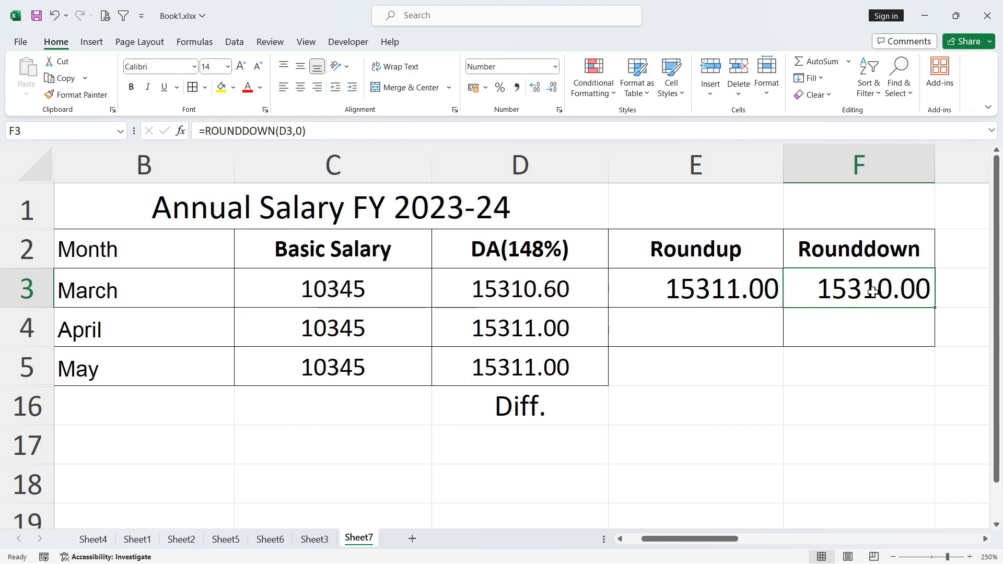
pyautogui.click(679, 283)
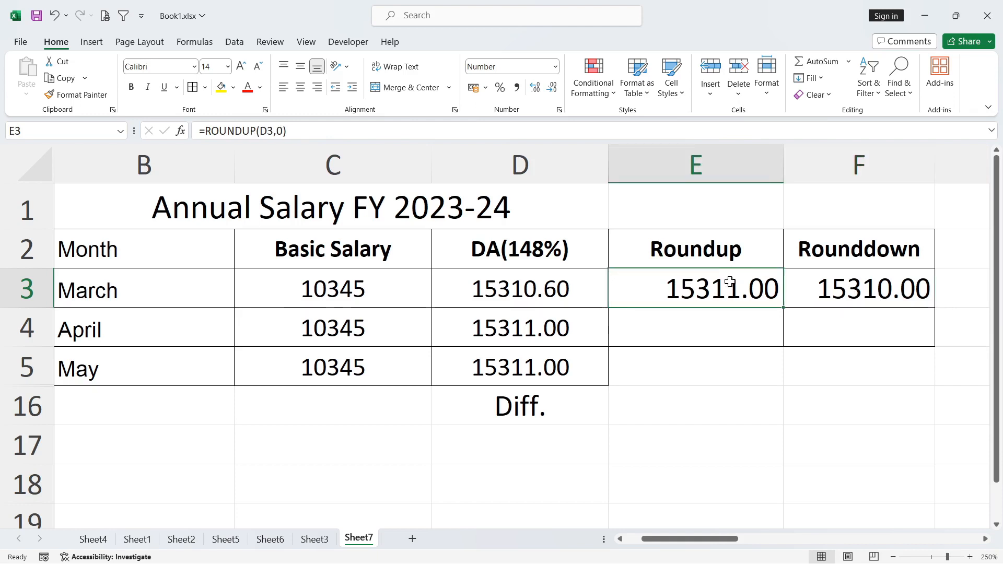
pyautogui.click(863, 295)
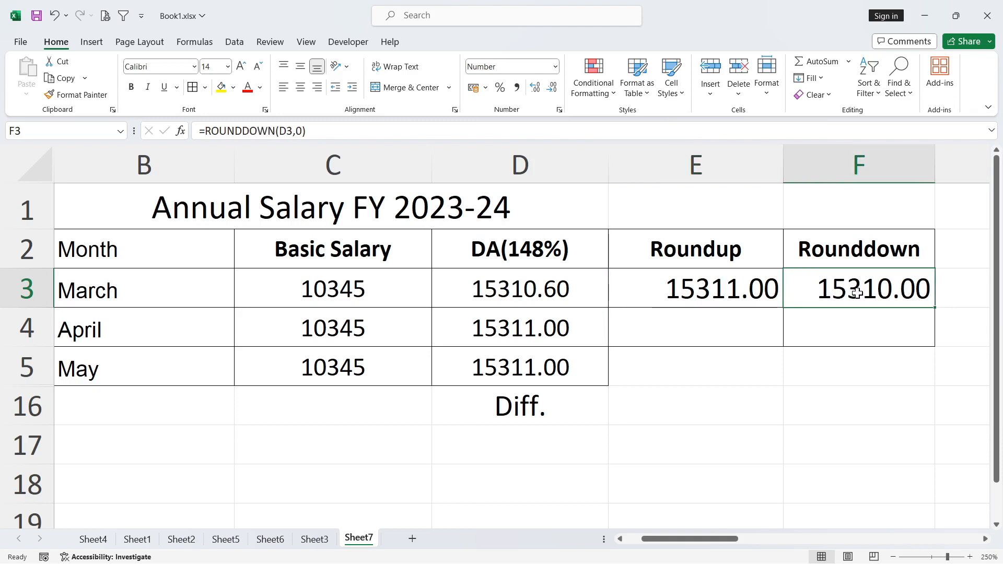
pyautogui.click(732, 315)
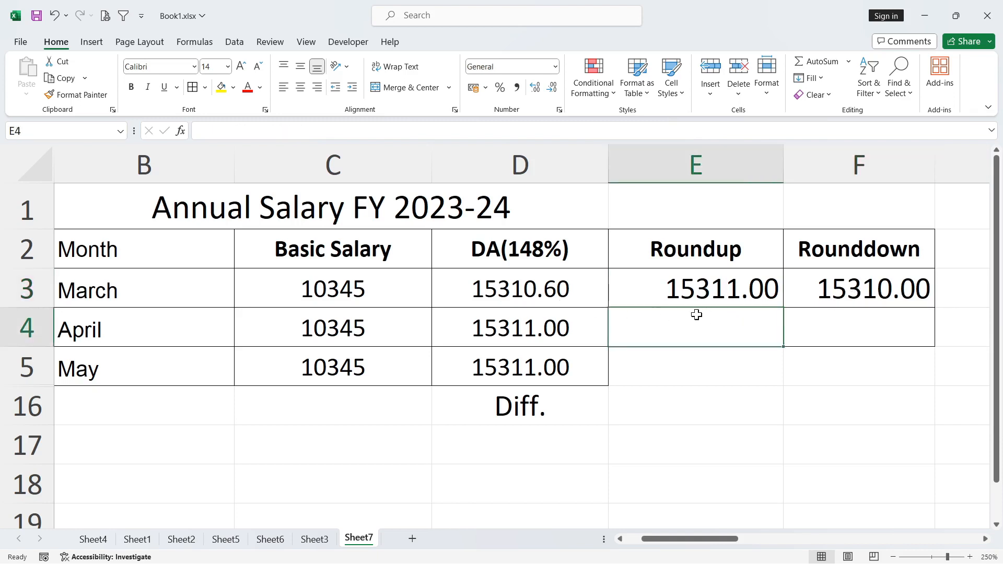
pyautogui.click(700, 288)
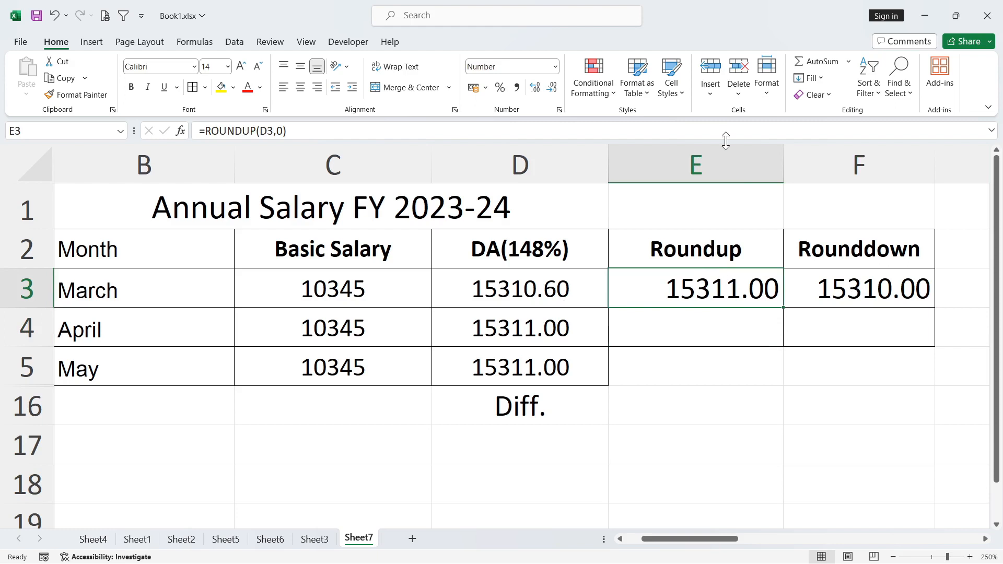
pyautogui.moveTo(722, 158); pyautogui.dragTo(863, 166)
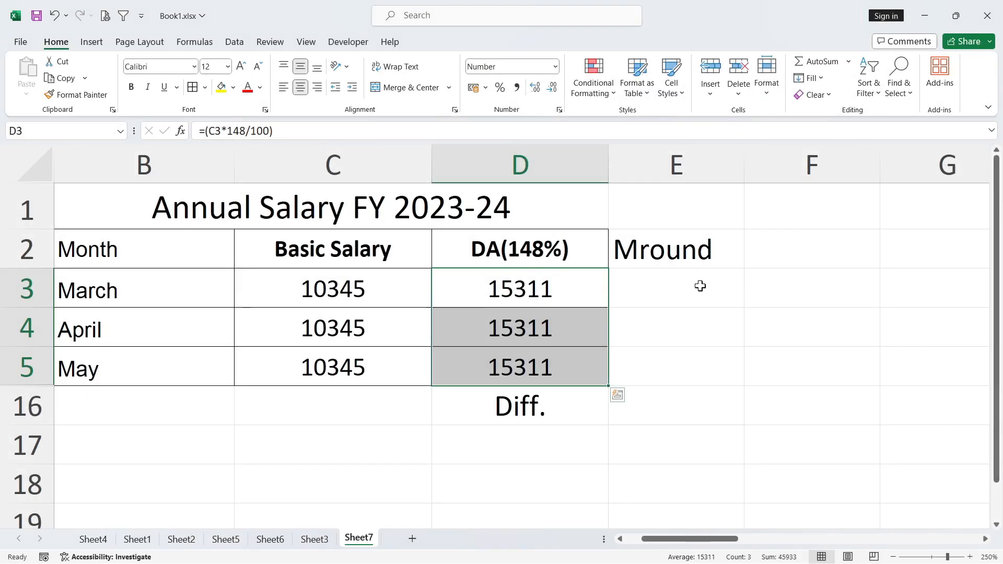
pyautogui.click(700, 286)
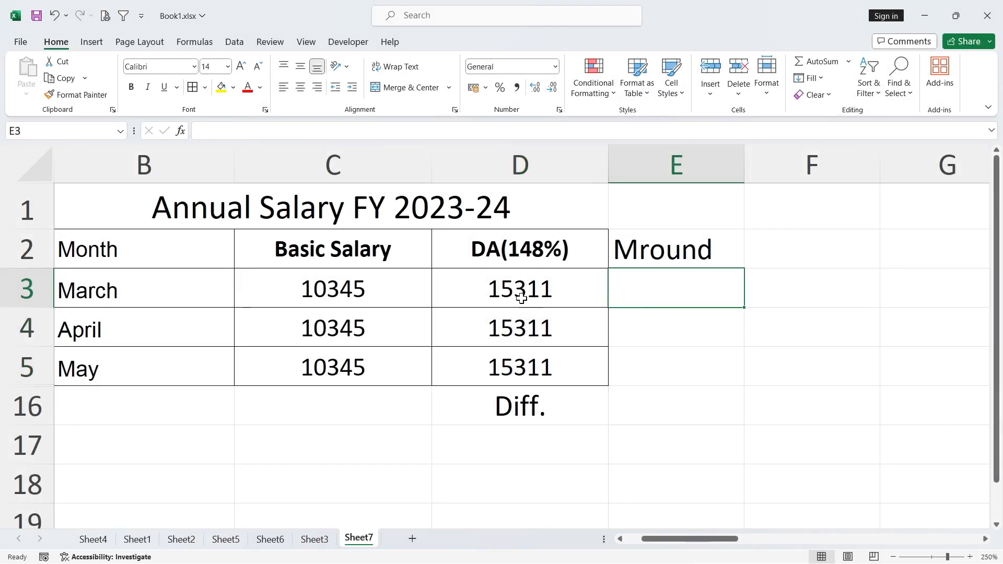
# - Enter =MROUND(D3,2) in E3 to round March's DA to a multiple of 2
pyautogui.moveTo(519, 290); pyautogui.dragTo(520, 369)
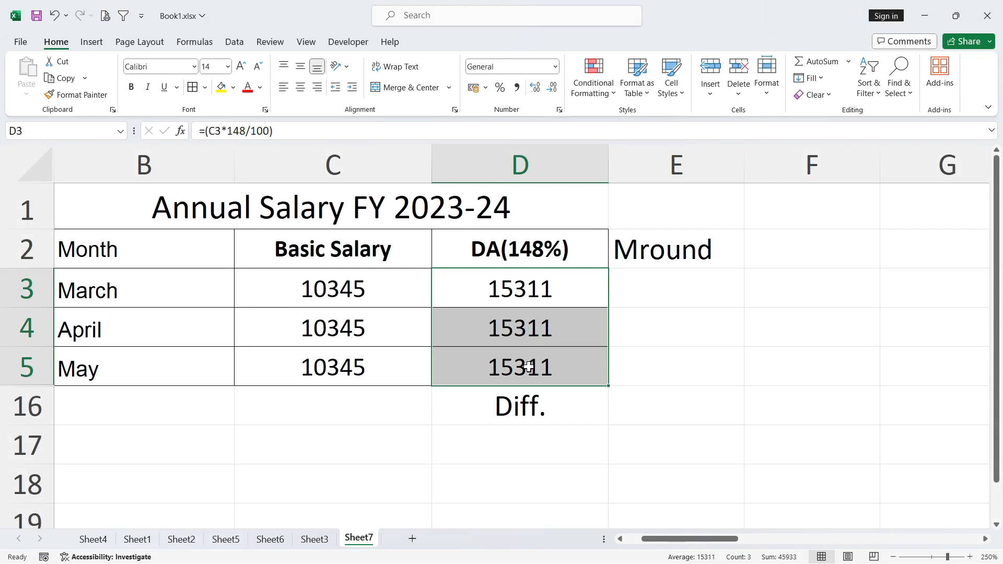
pyautogui.click(654, 289)
pyautogui.write('=')
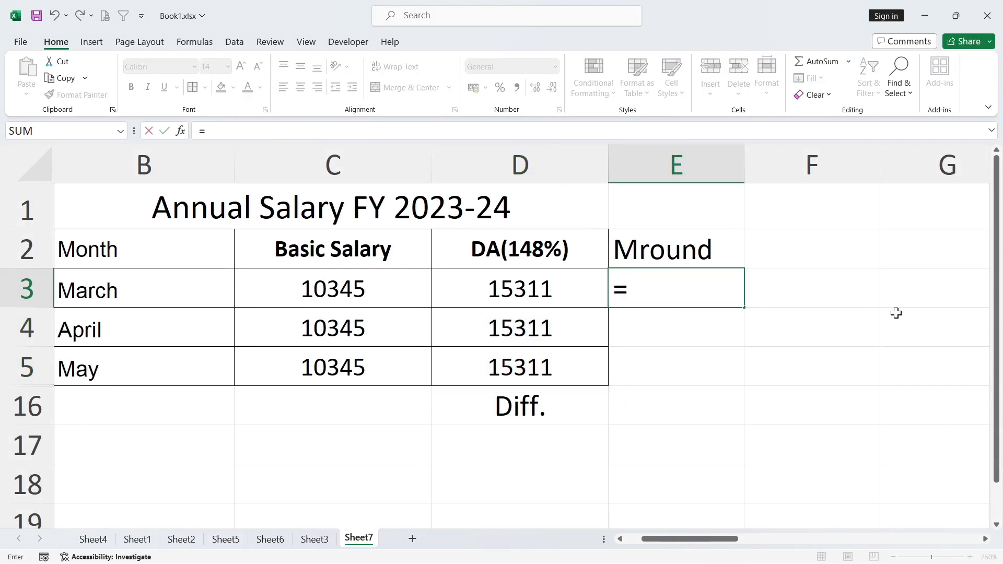
pyautogui.write('mround')
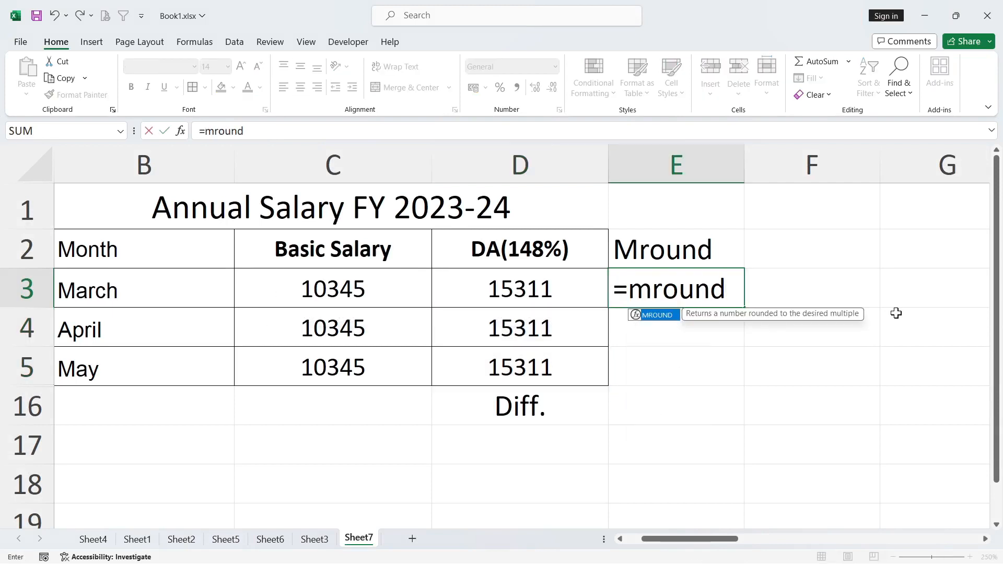
pyautogui.write('(')
pyautogui.click(529, 282)
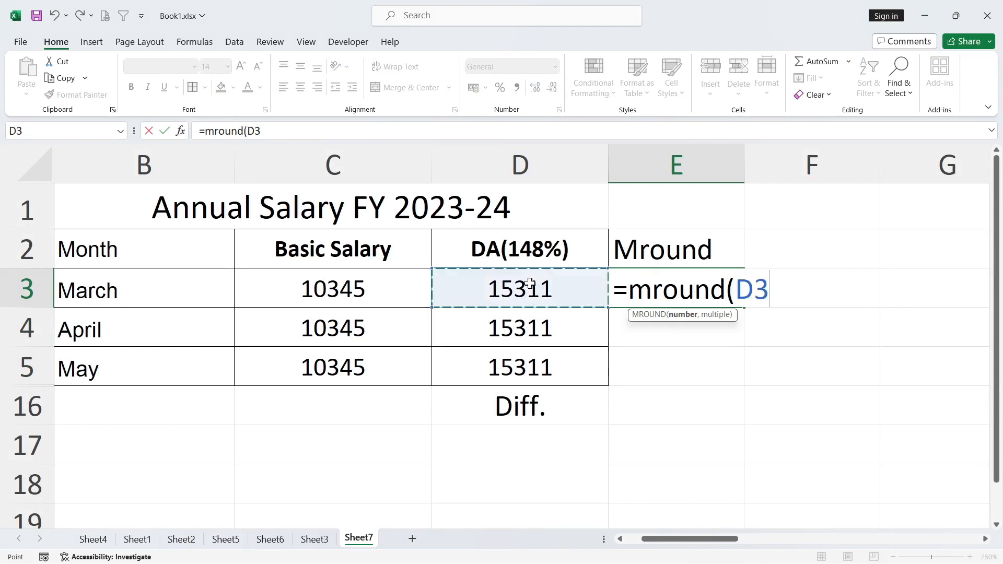
pyautogui.write(',2')
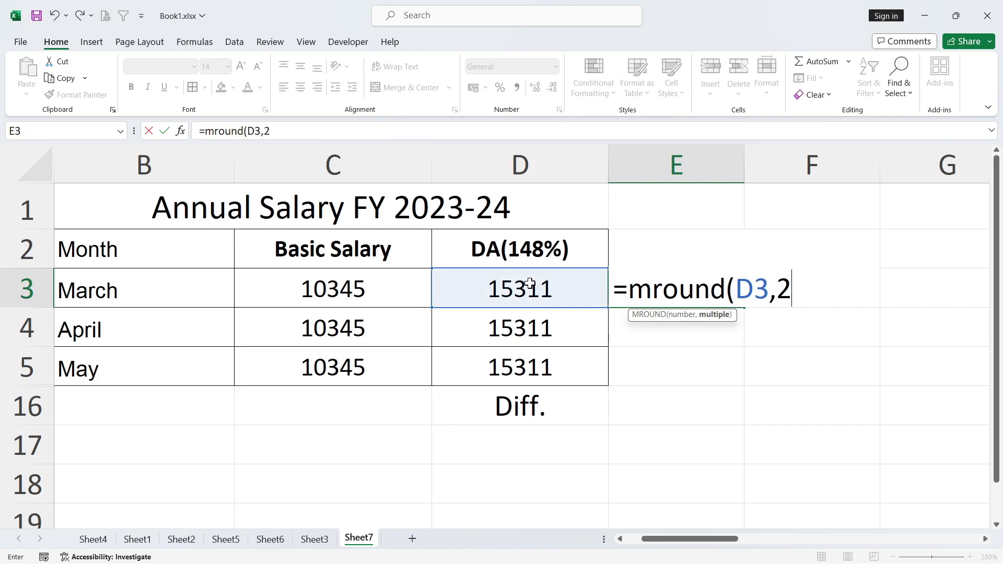
pyautogui.write(')')
pyautogui.press('Return')
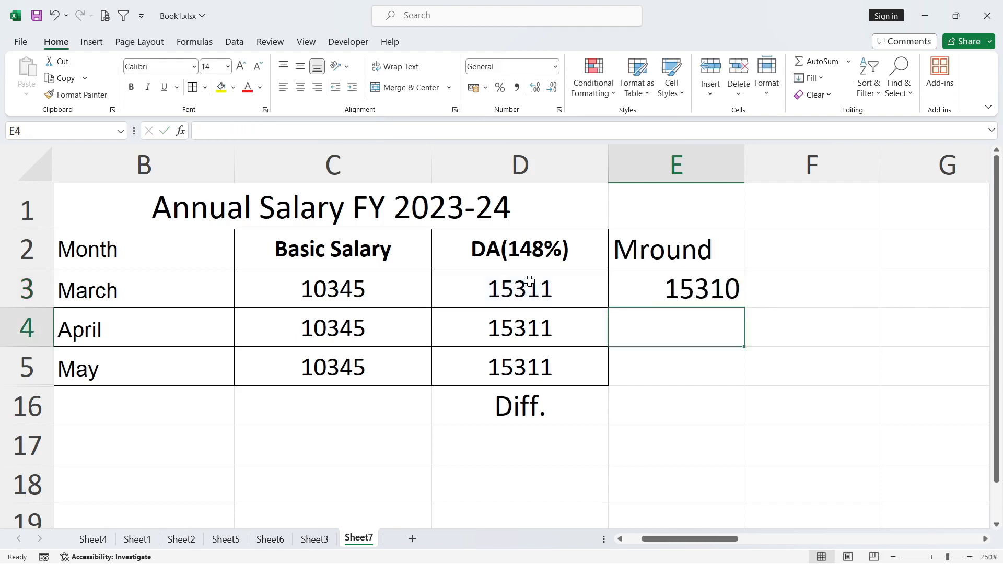
pyautogui.click(653, 297)
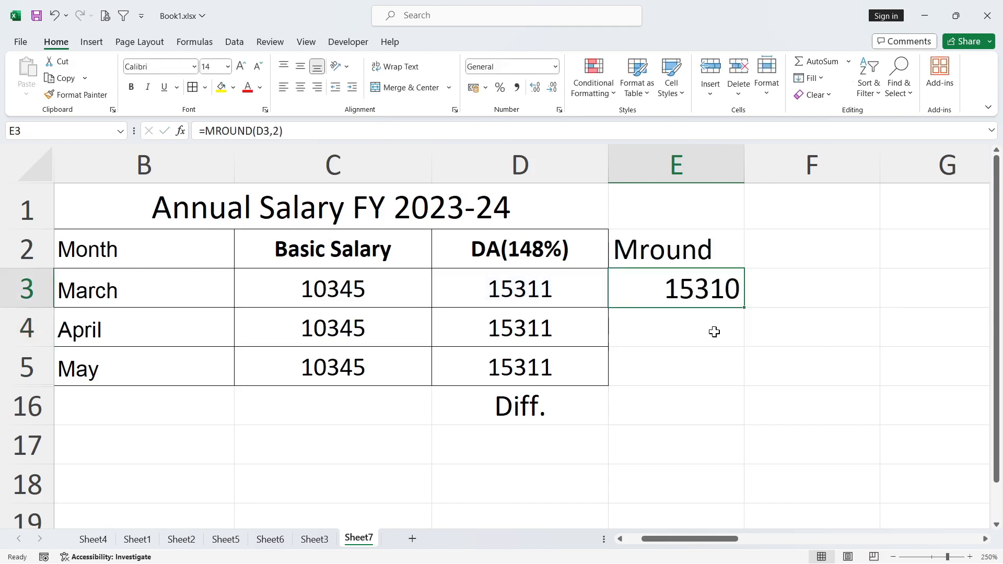
# - Center the contents of column E horizontally and check the MROUND formula in E3
pyautogui.click(695, 164)
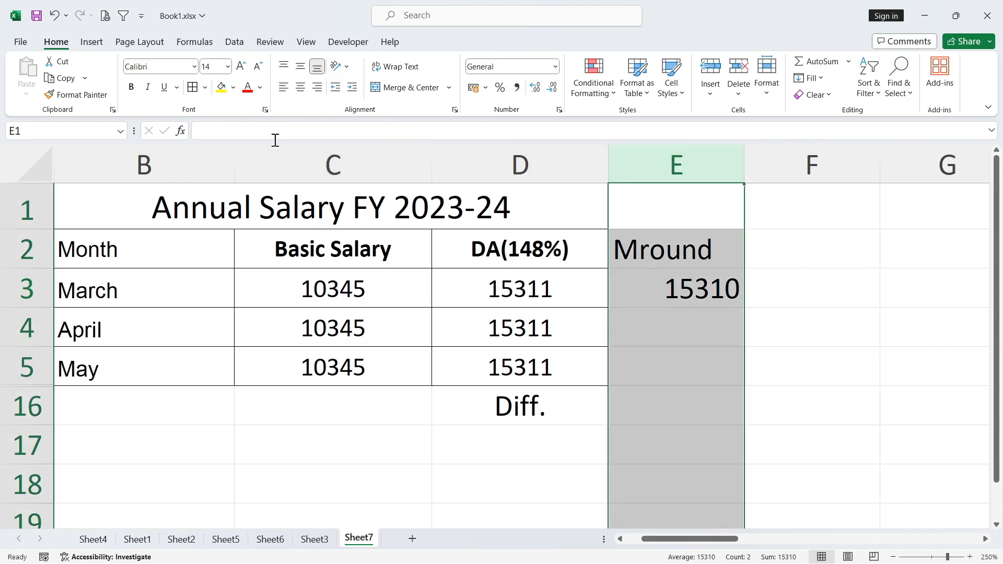
pyautogui.click(300, 87)
pyautogui.click(674, 286)
pyautogui.doubleClick(674, 286)
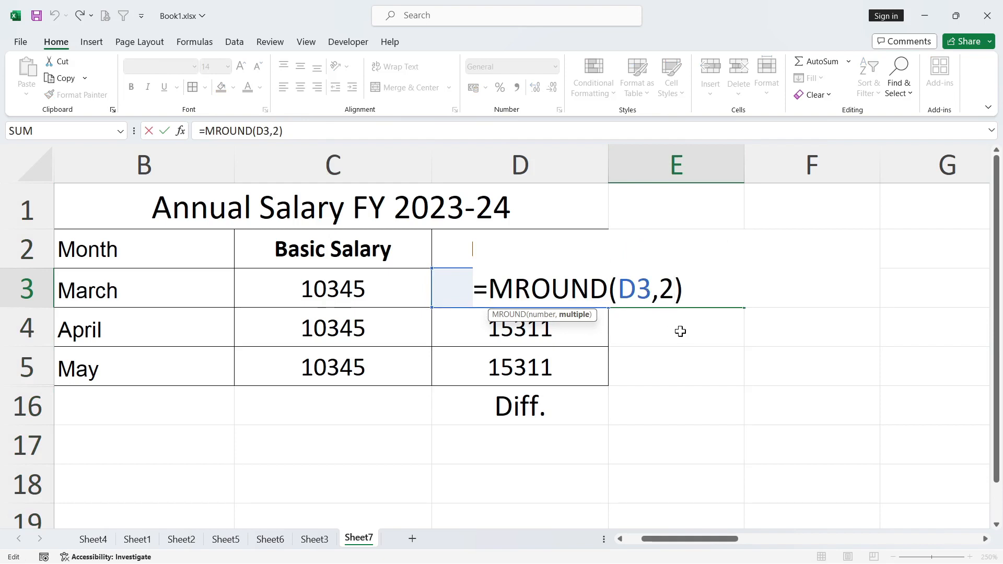
pyautogui.press('Return')
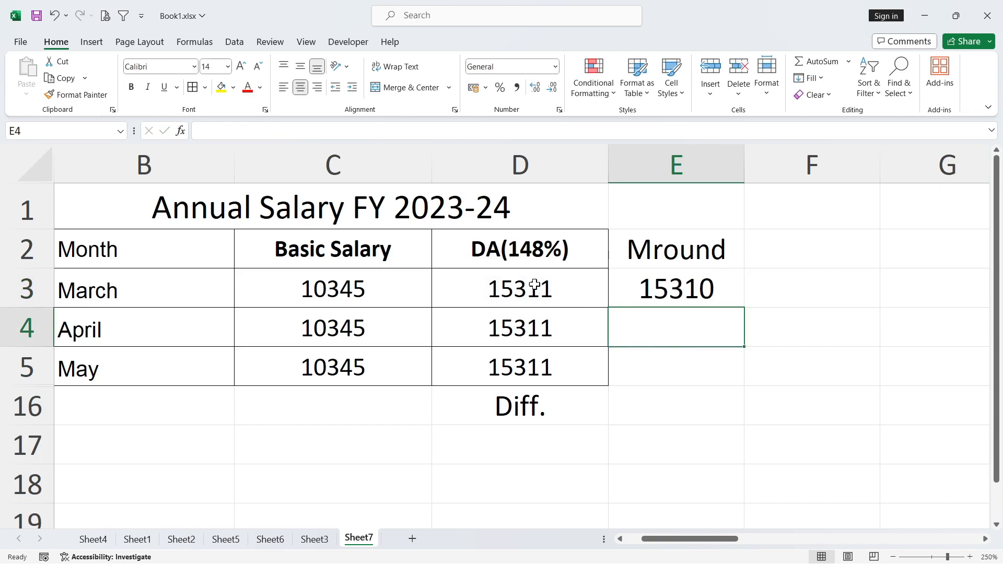
# - Change the multiple in E3's MROUND formula to 3 and compare it with March's DA in D3
pyautogui.click(694, 283)
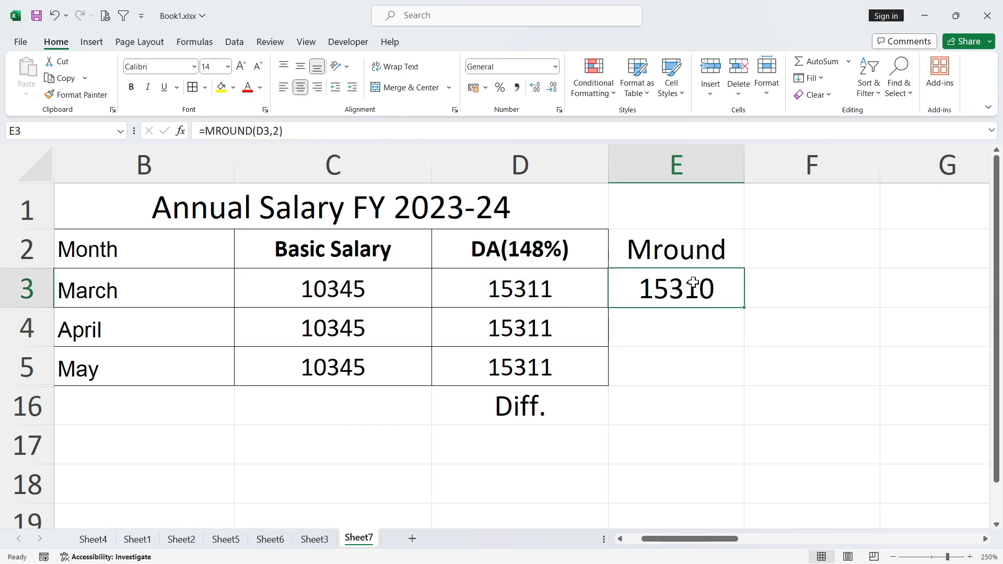
pyautogui.doubleClick(693, 283)
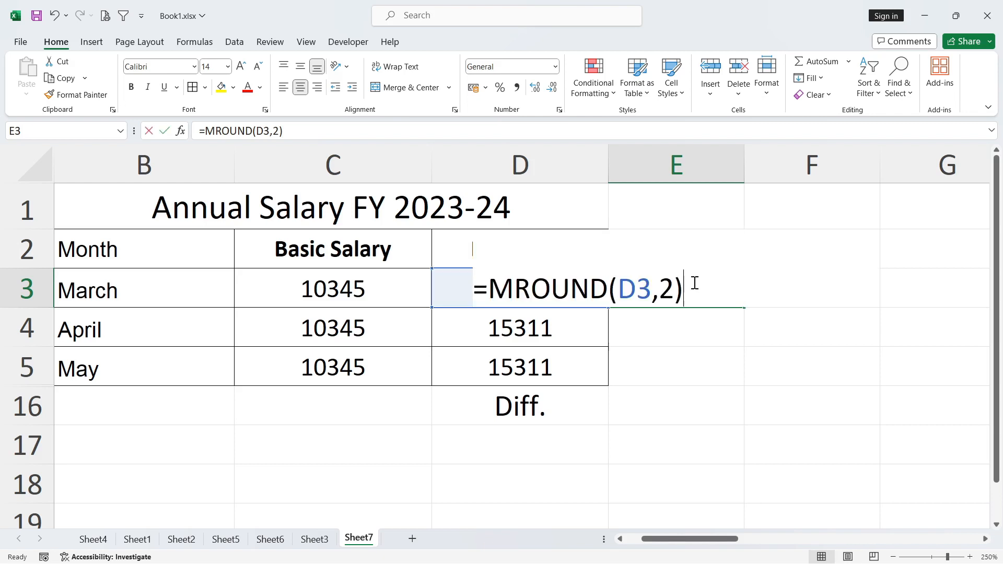
pyautogui.click(675, 289)
pyautogui.press('BackSpace')
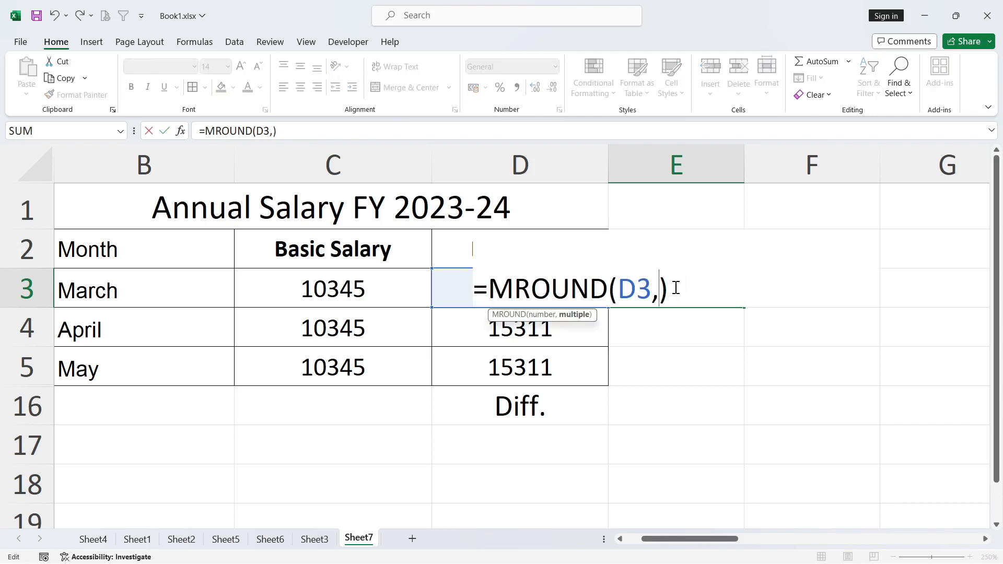
pyautogui.write('3')
pyautogui.press('Return')
pyautogui.click(674, 287)
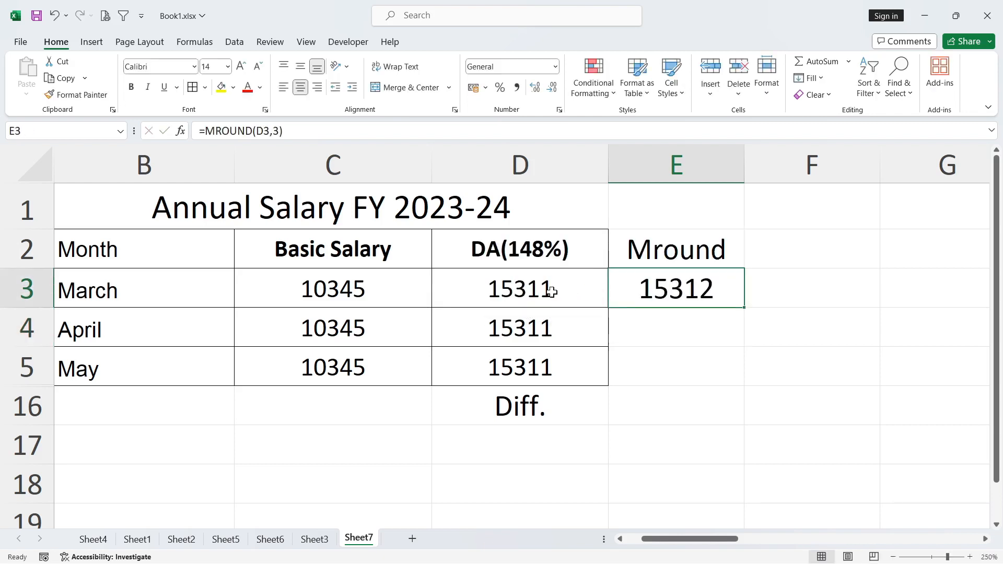
pyautogui.click(542, 296)
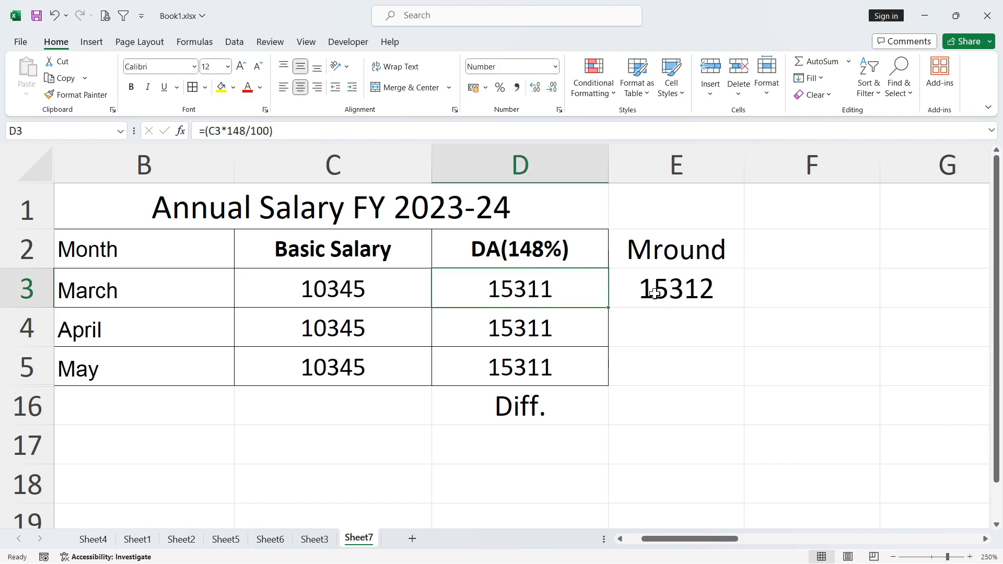
# - Set the multiple in E3's MROUND formula to 5, giving =MROUND(D3,5)
pyautogui.click(689, 295)
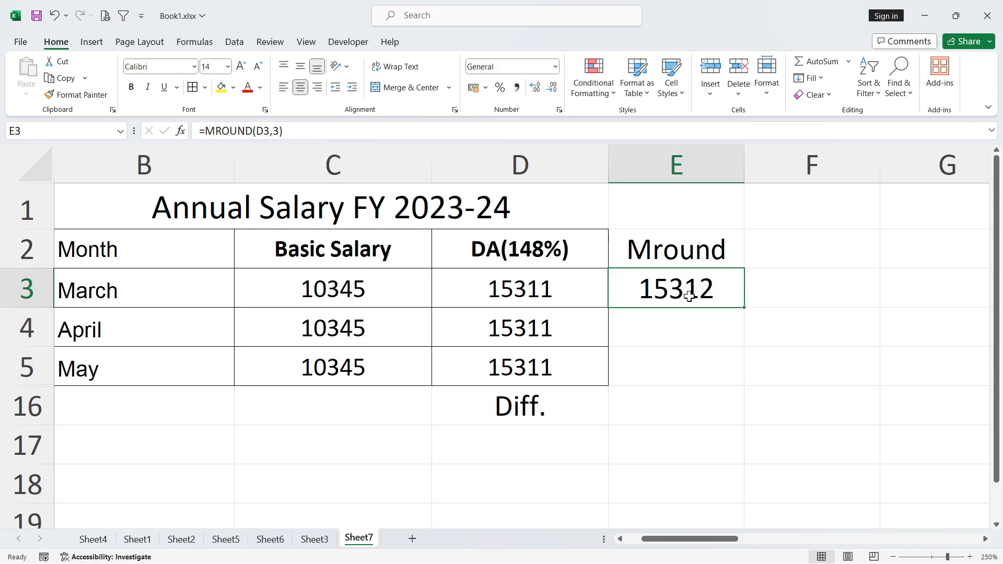
pyautogui.doubleClick(689, 295)
pyautogui.click(674, 291)
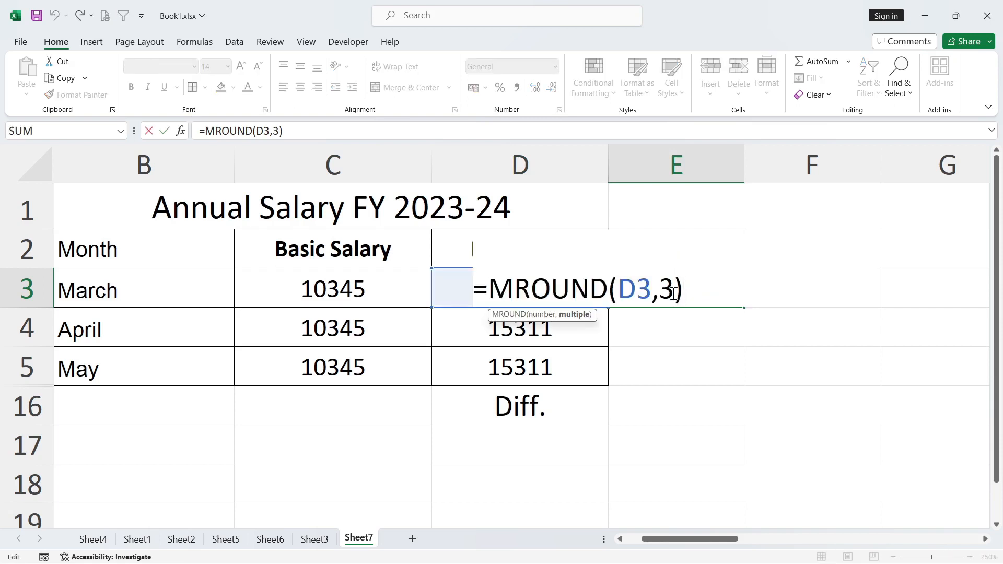
pyautogui.press('BackSpace')
pyautogui.write('5')
pyautogui.press('Return')
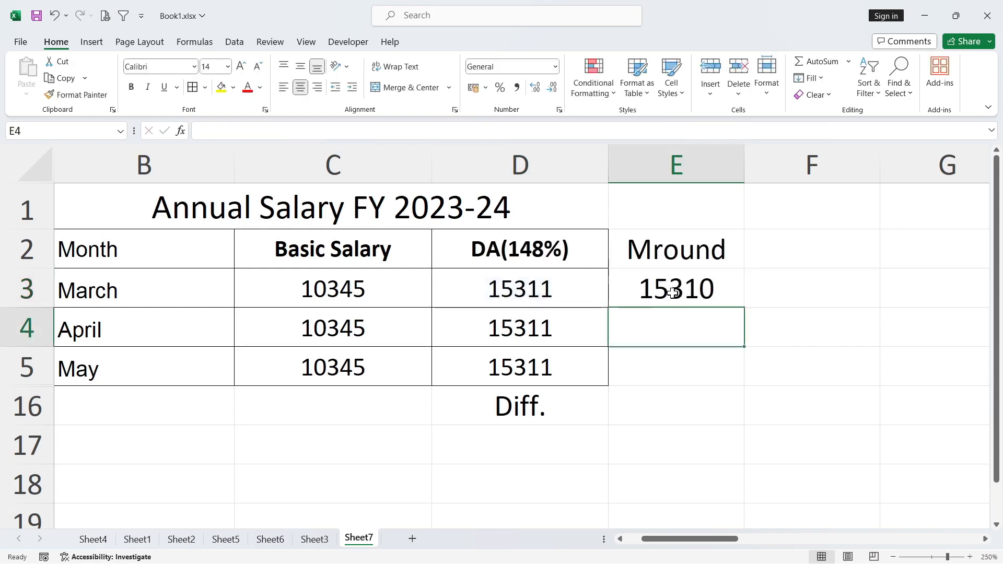
pyautogui.click(673, 292)
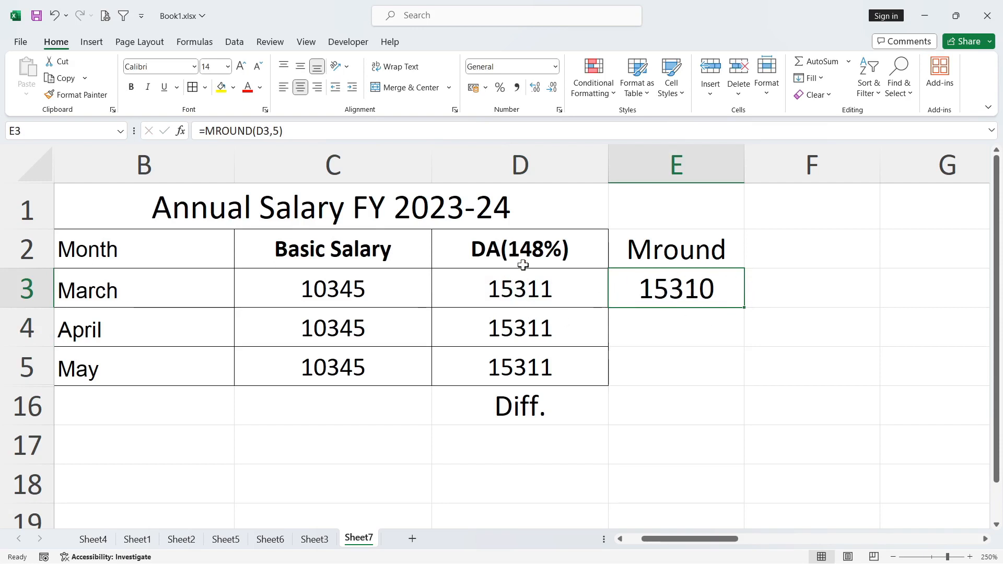
# - Enter =E3/5 in E4 to check that the rounded March DA divides evenly by 5
pyautogui.click(694, 338)
pyautogui.write('=')
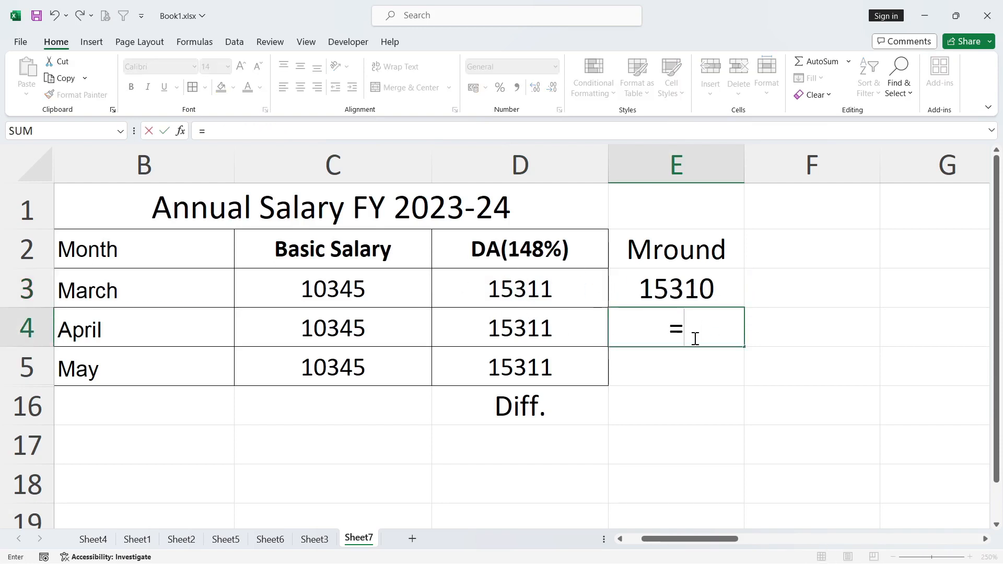
pyautogui.click(711, 290)
pyautogui.write('/5')
pyautogui.press('Return')
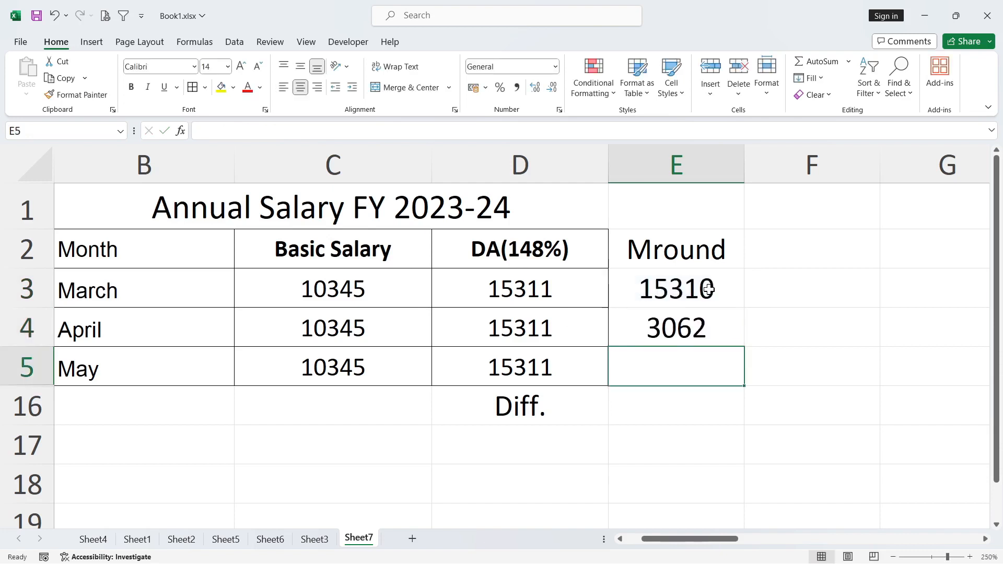
pyautogui.click(680, 330)
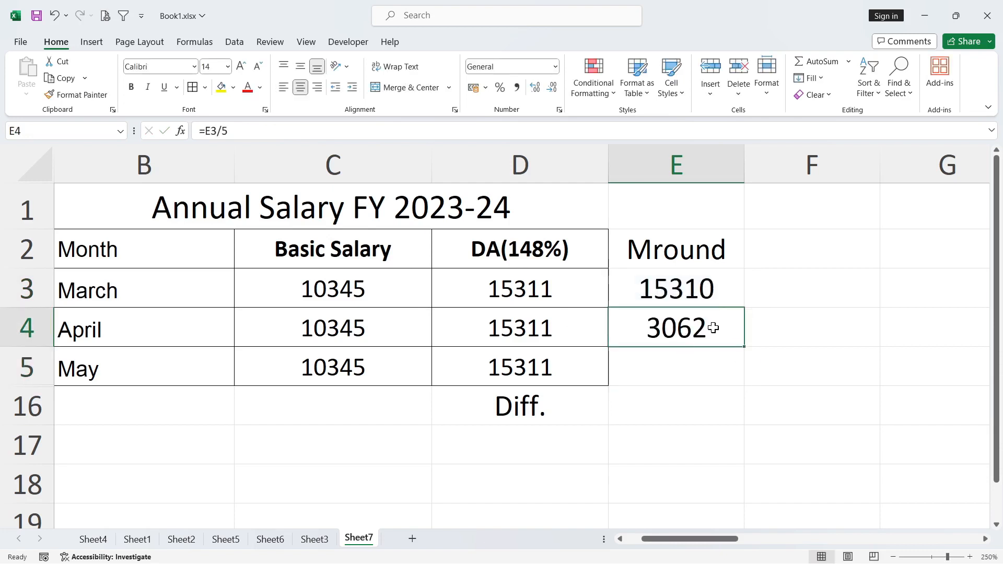